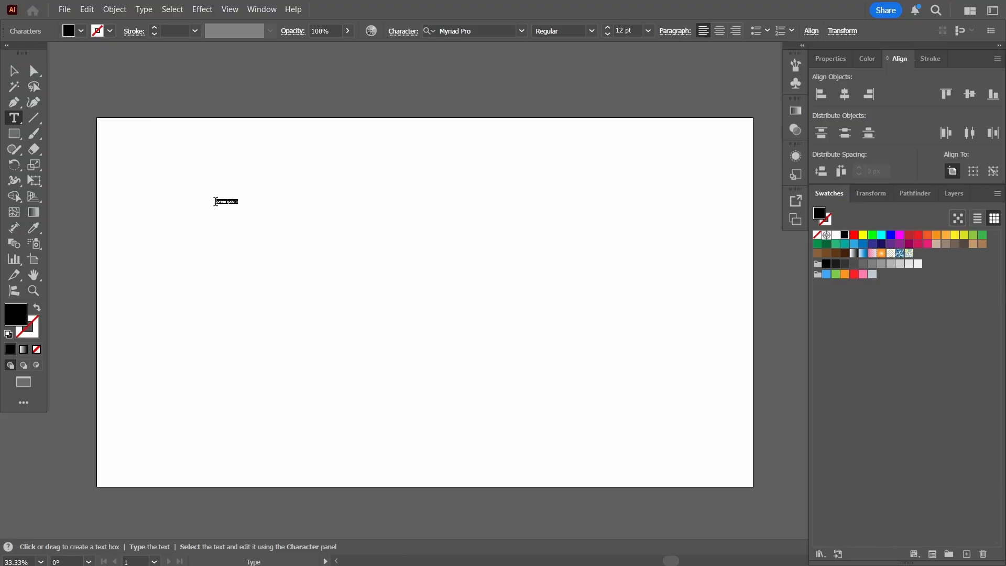
- Replace the placeholder text with "Sunset" and scale it up proportionally to about 335 pt
key(BackSpace)
key(Escape)
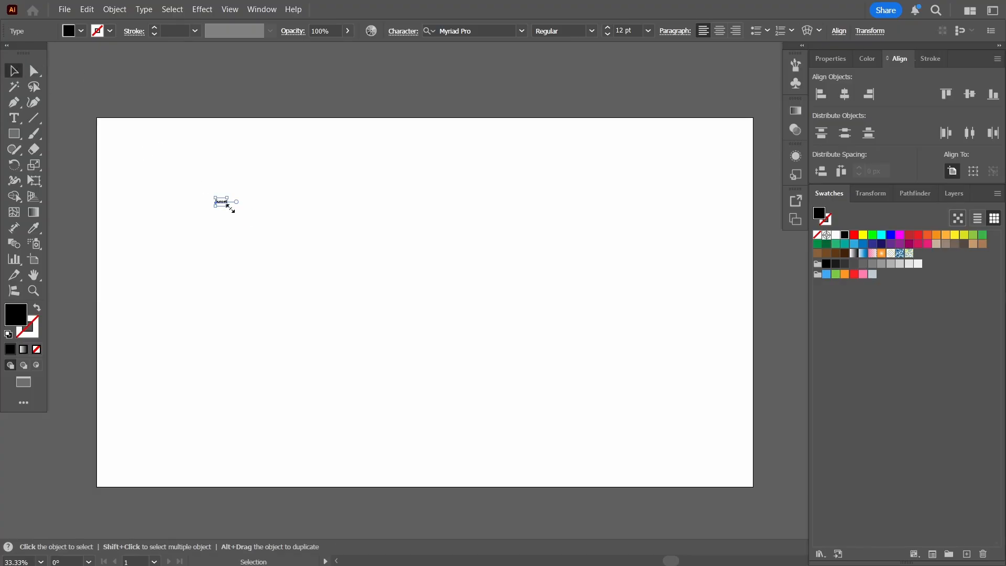
drag(228, 207, 644, 431)
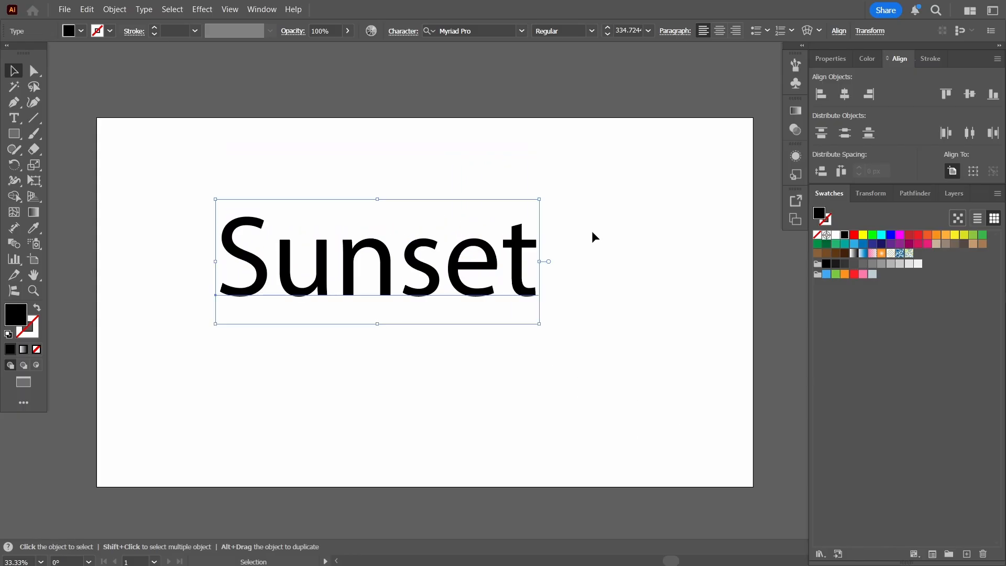
- Set the "Sunset" text in Akrobat Black, enlarge it to about 416 pt and place it near the artboard's middle
click(522, 31)
click(498, 285)
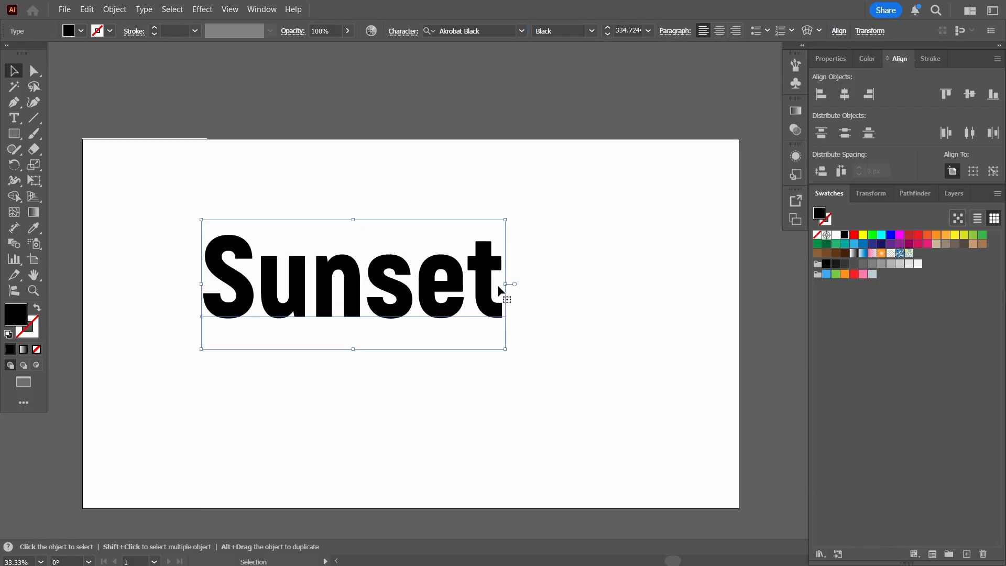
drag(461, 287, 492, 290)
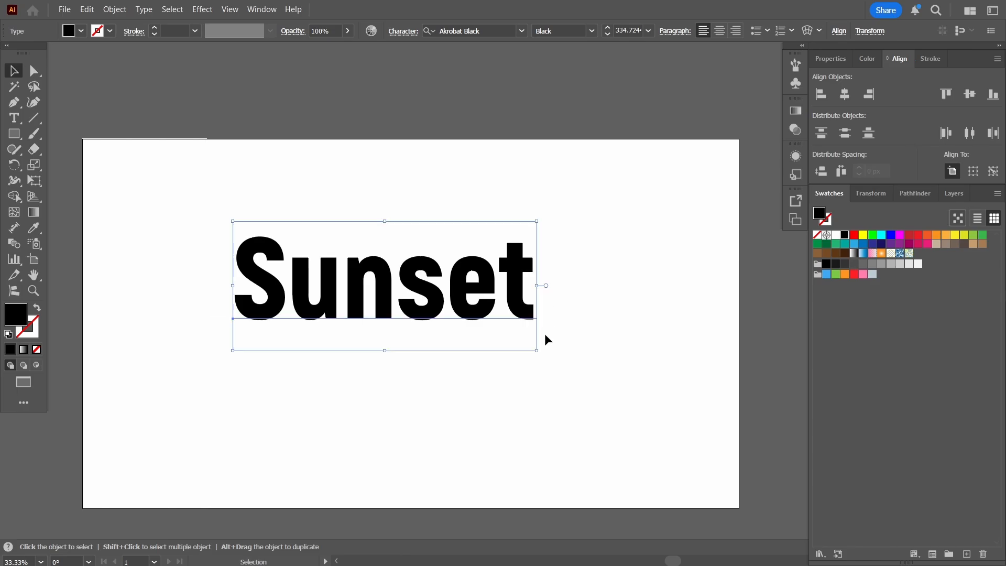
drag(539, 353, 557, 341)
drag(506, 317, 543, 325)
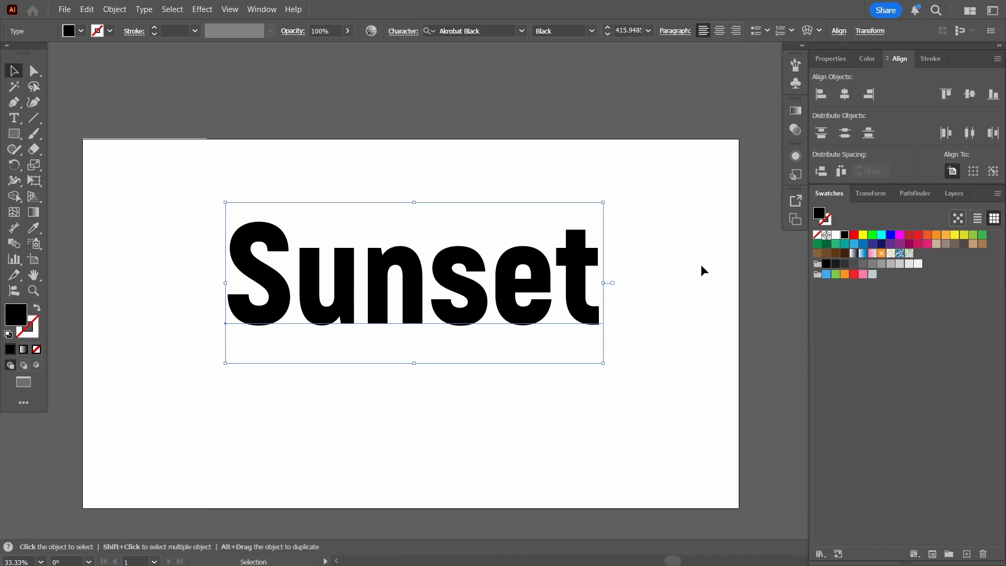
- Dock the Appearance panel alongside Properties, Color, Align and Stroke, make it taller, and collapse the leftover Graphic Styles panel
click(795, 158)
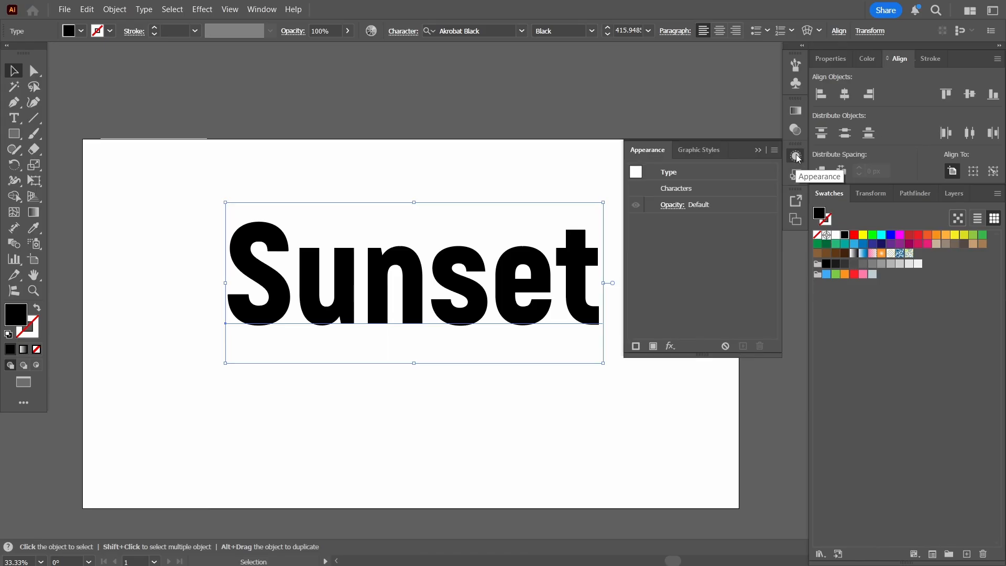
drag(649, 150, 952, 56)
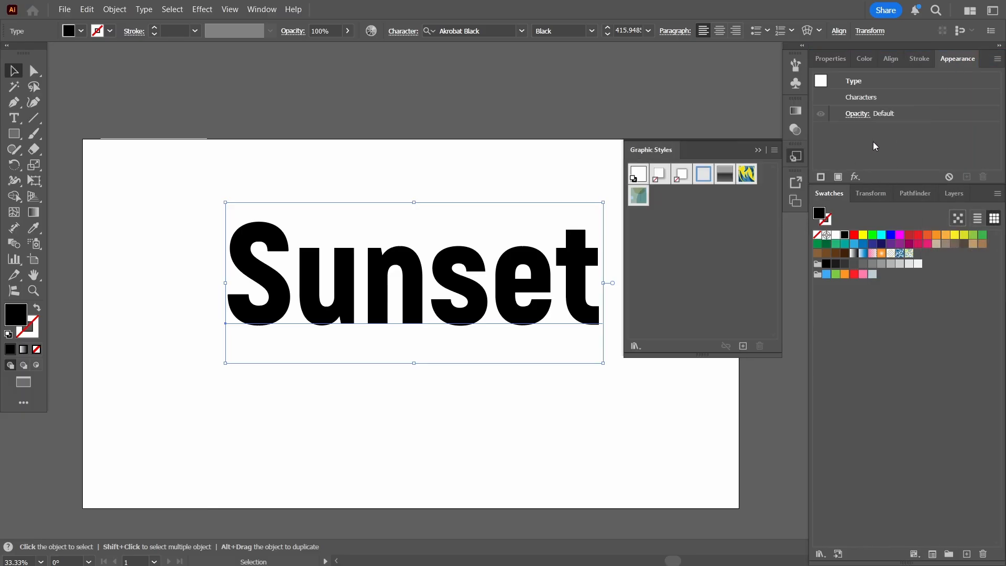
drag(886, 185, 893, 312)
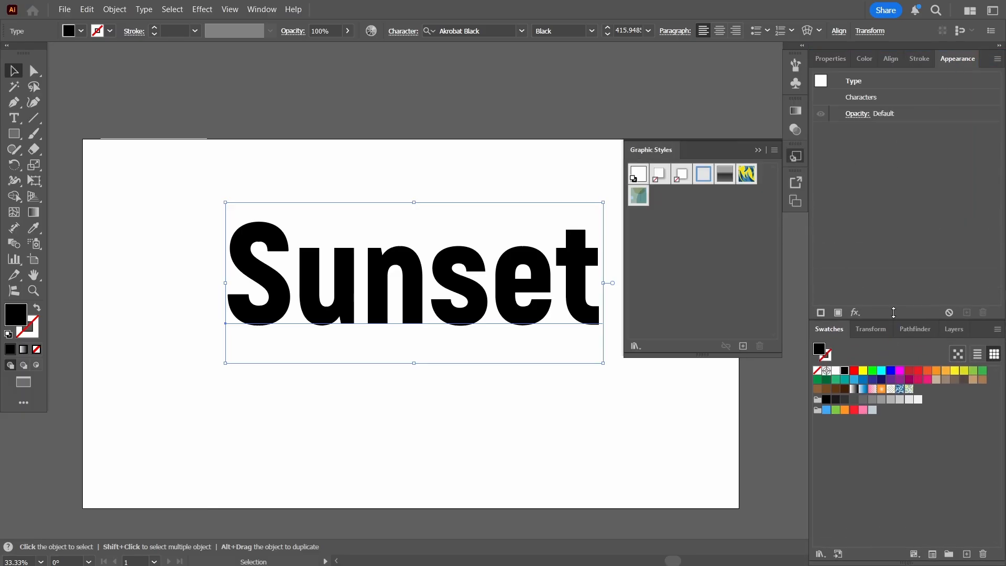
click(758, 150)
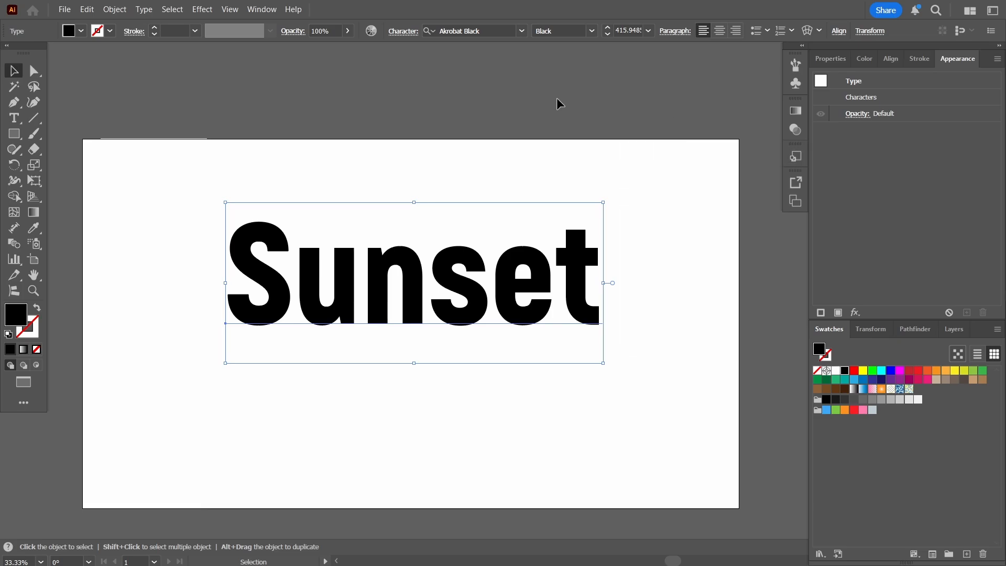
- Replace the text's own fill with a new appearance fill using a linear gradient running vertically from white above to black below
click(35, 349)
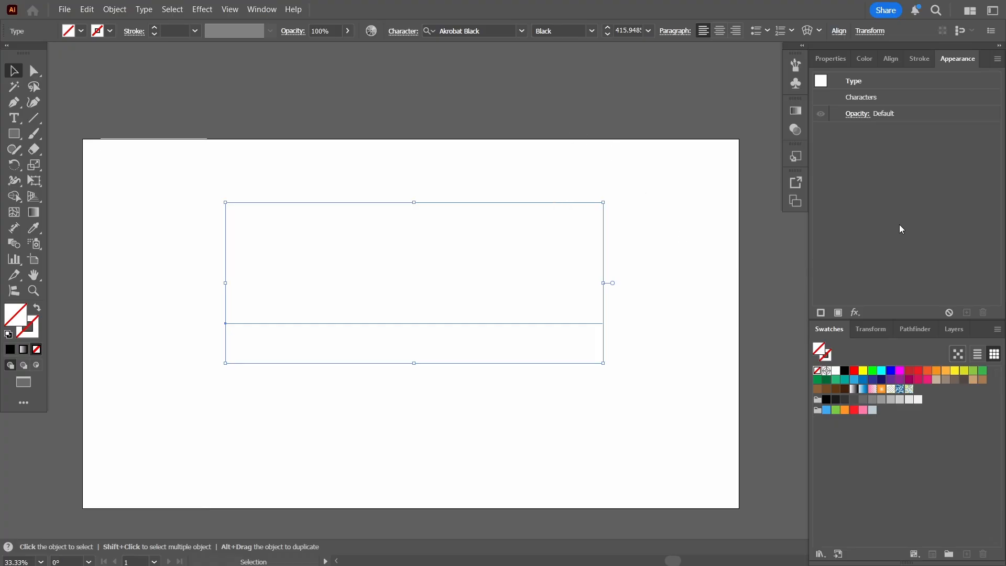
click(838, 313)
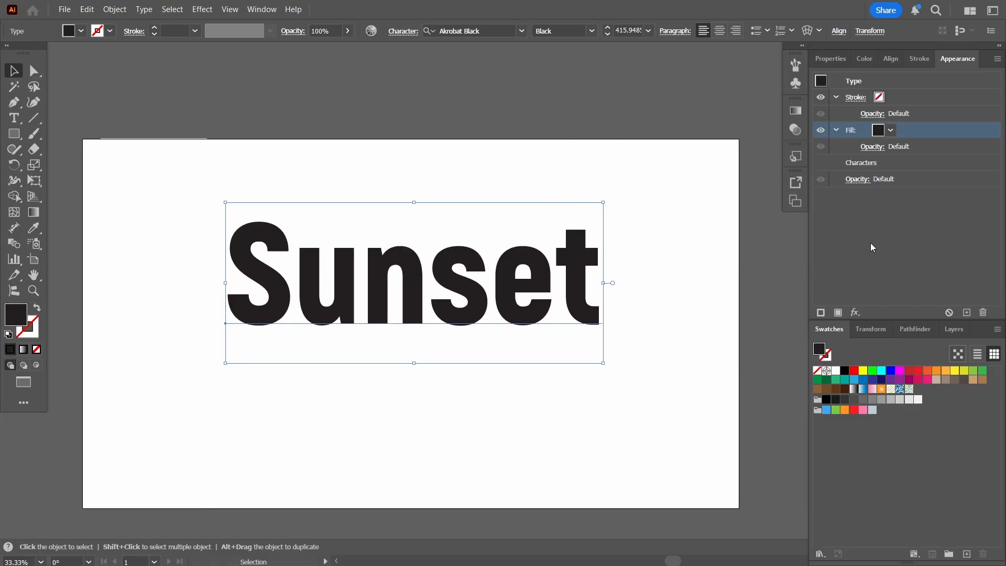
click(34, 213)
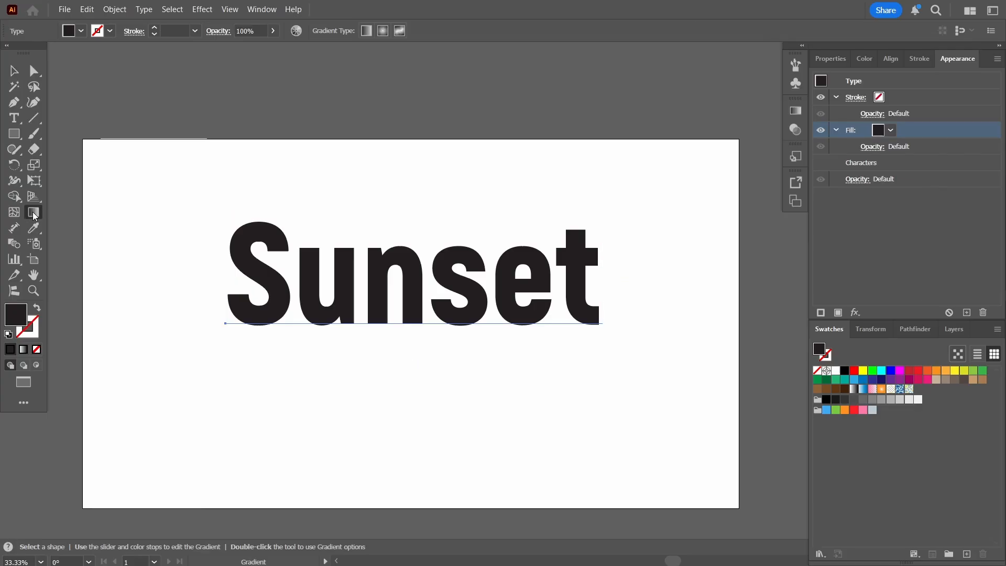
click(367, 32)
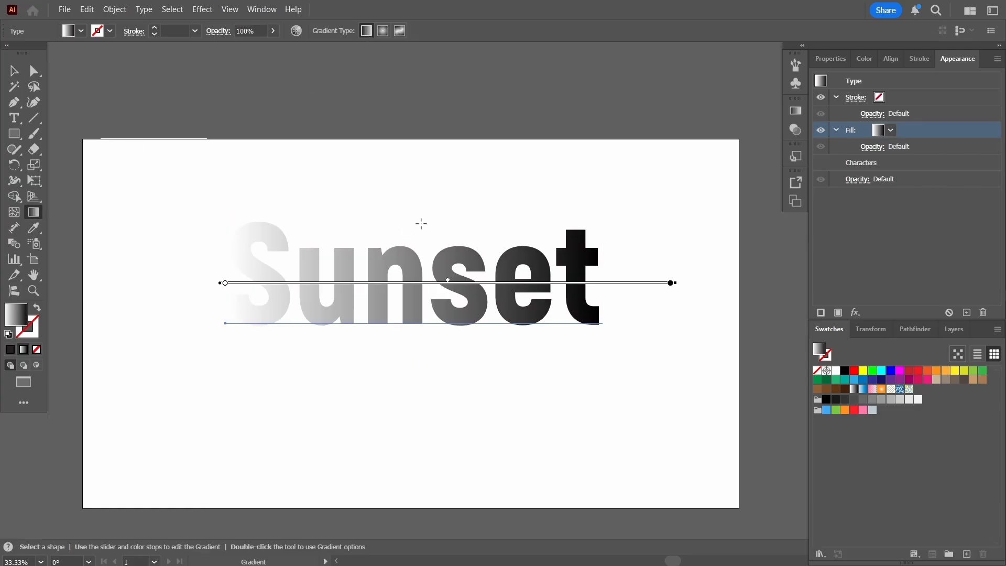
drag(430, 218, 428, 374)
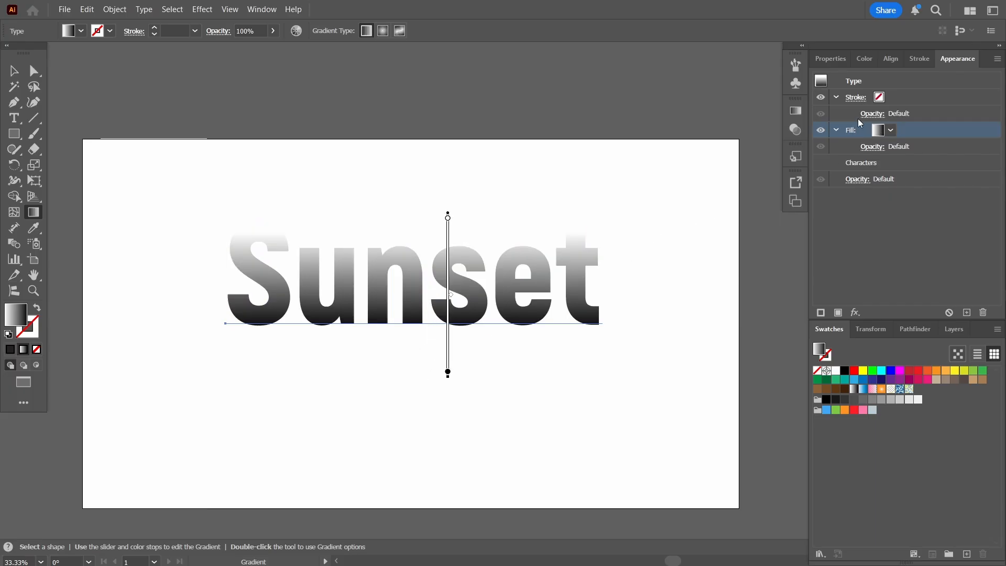
- Change the gradient's white stop at 0% to a fully saturated orange with a hue of 28°
click(798, 109)
drag(642, 213, 653, 226)
click(640, 211)
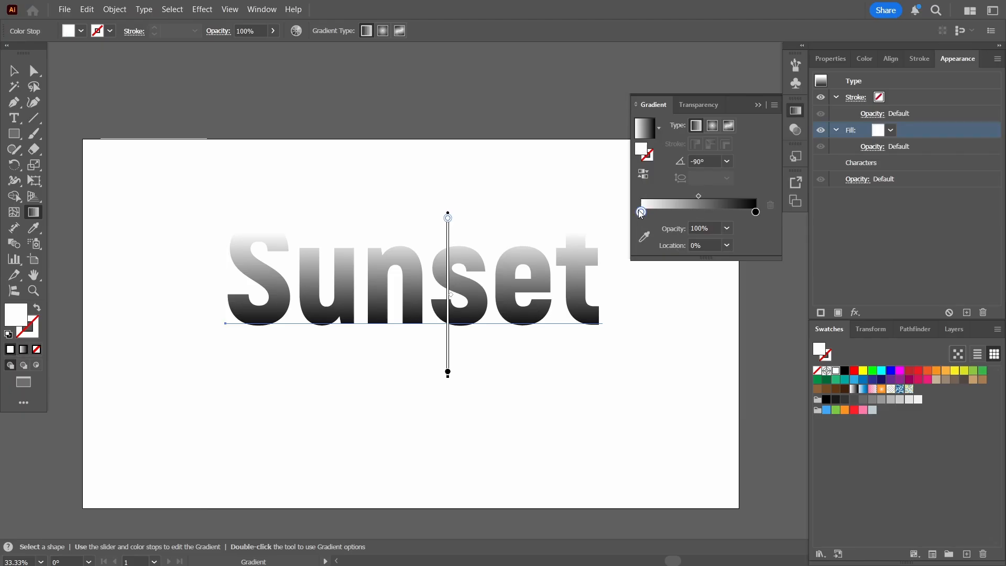
double_click(642, 150)
drag(826, 338, 829, 351)
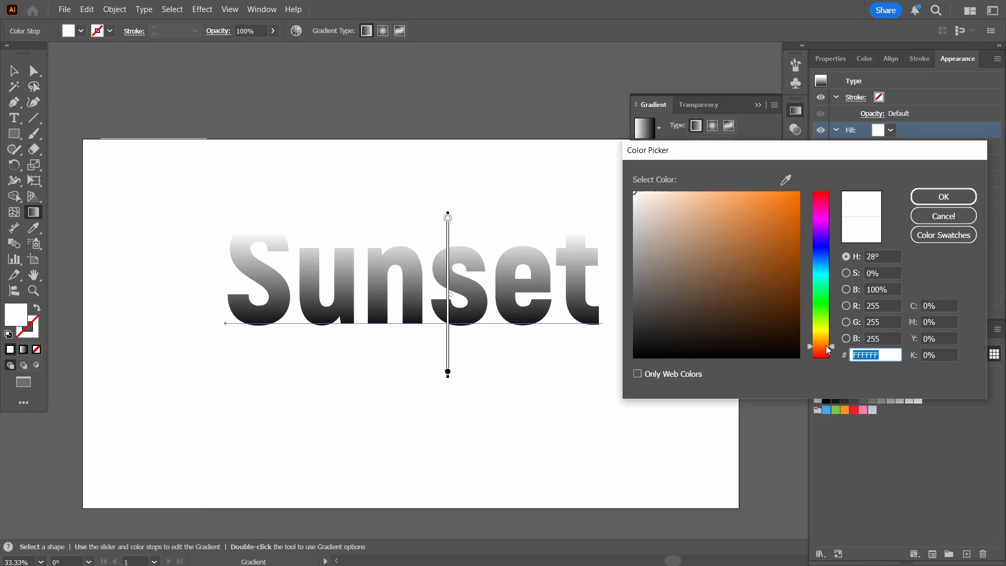
click(799, 192)
click(945, 197)
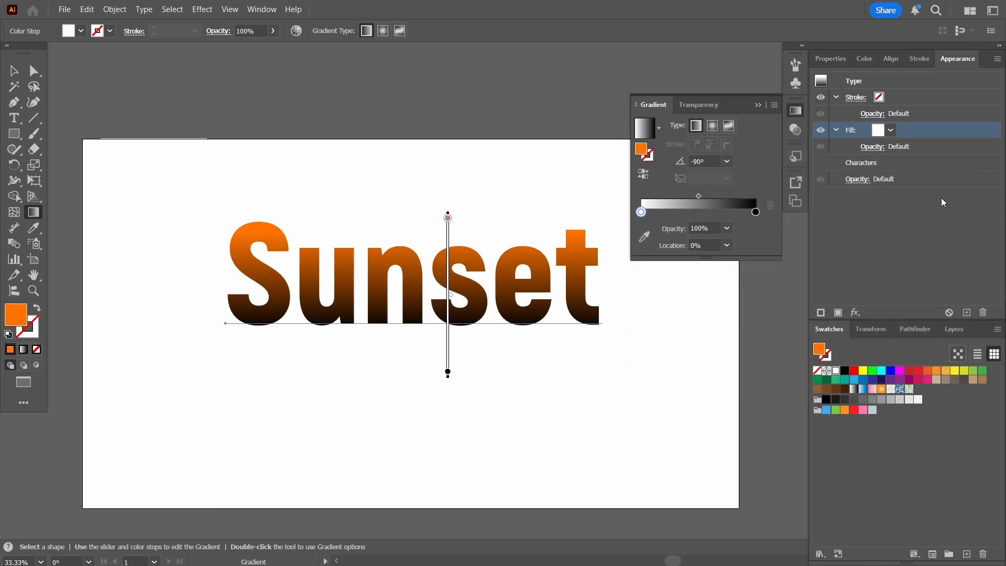
- Change the gradient's black stop to a saturated red-orange with a hue of 14° and close the gradient settings
click(755, 212)
double_click(641, 151)
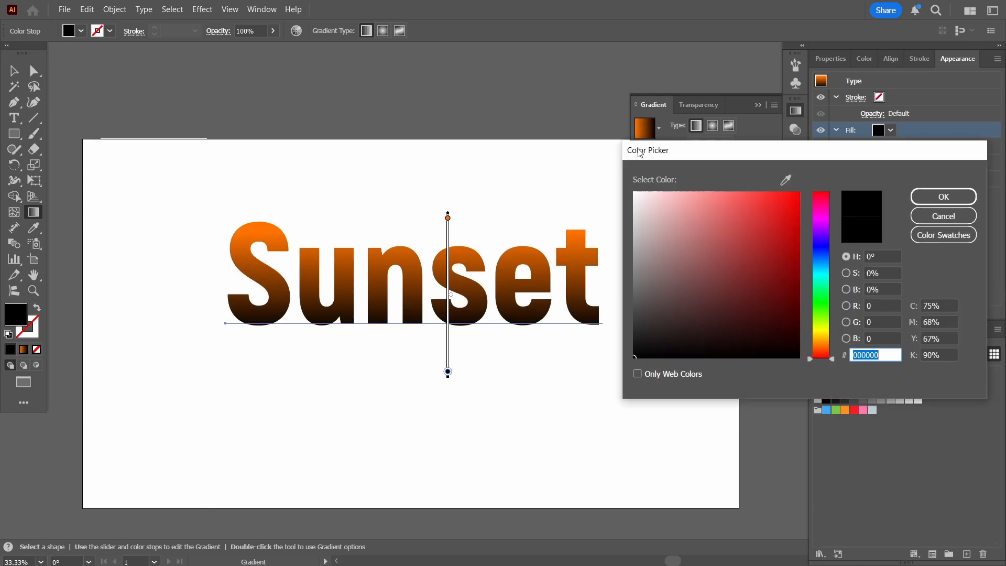
drag(833, 351, 834, 352)
text(FF3D00)
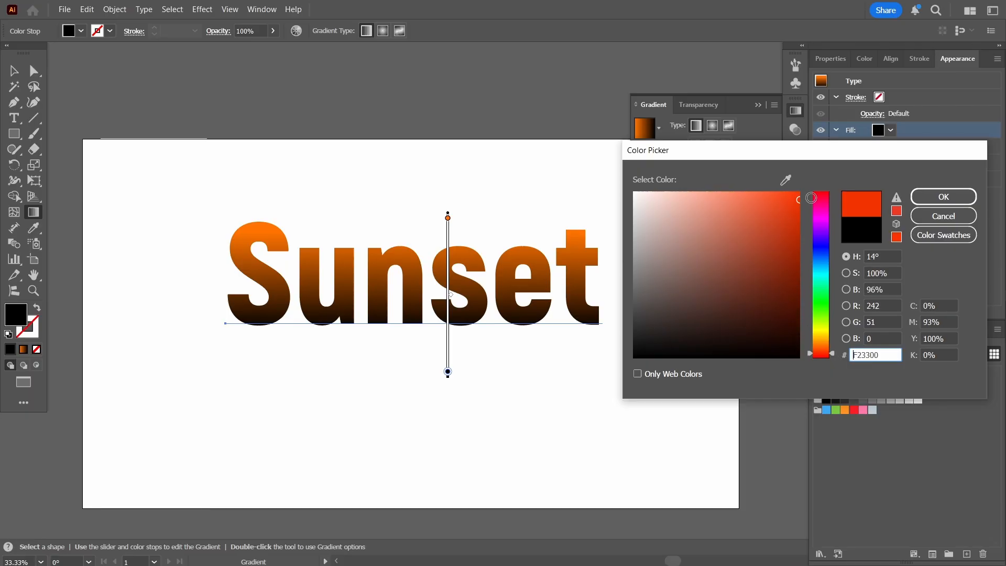
click(943, 197)
click(802, 110)
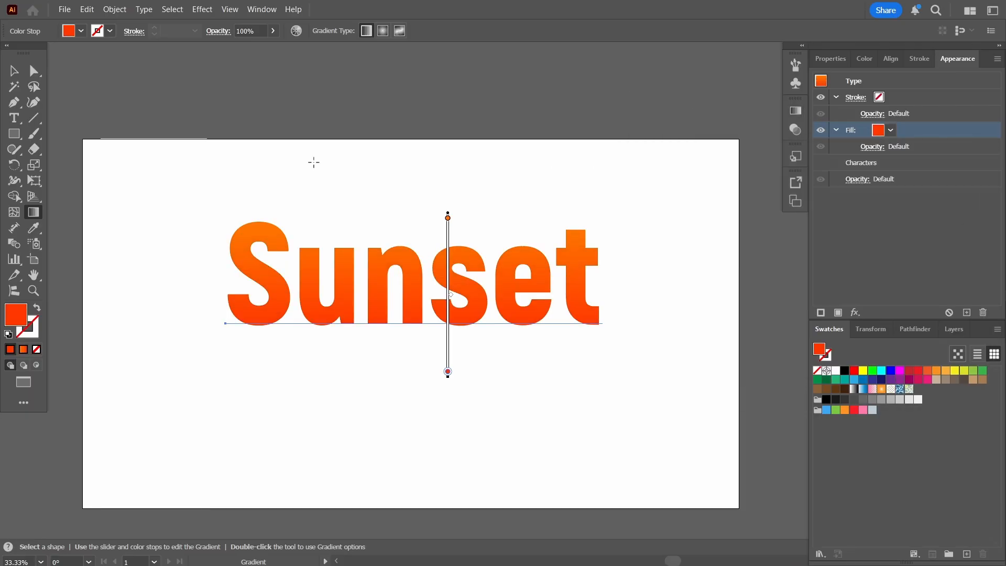
- Copy the gradient "Sunset" text and paste the duplicate in place over the original
key(v)
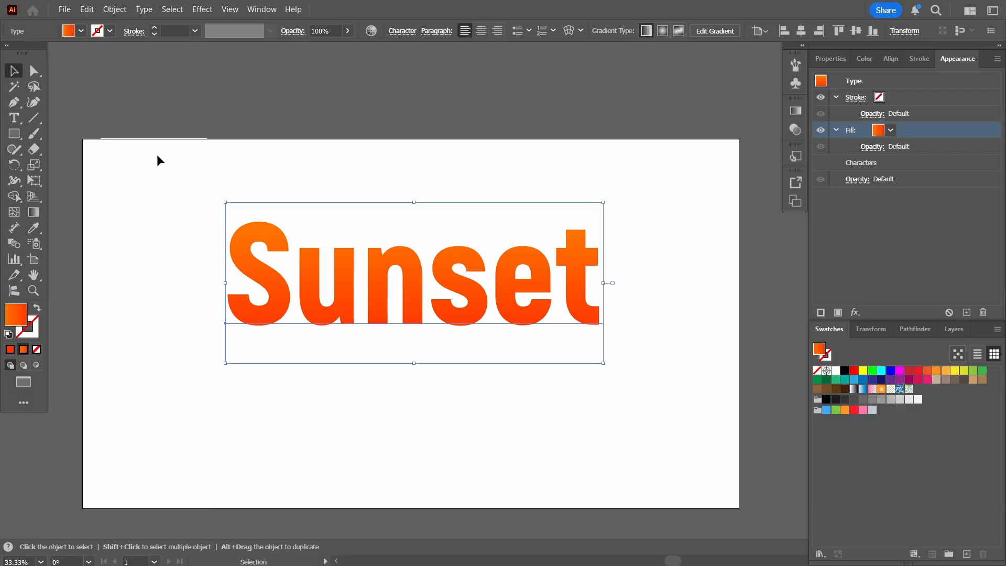
right_click(571, 250)
click(623, 206)
right_click(585, 260)
mouse_move(635, 231)
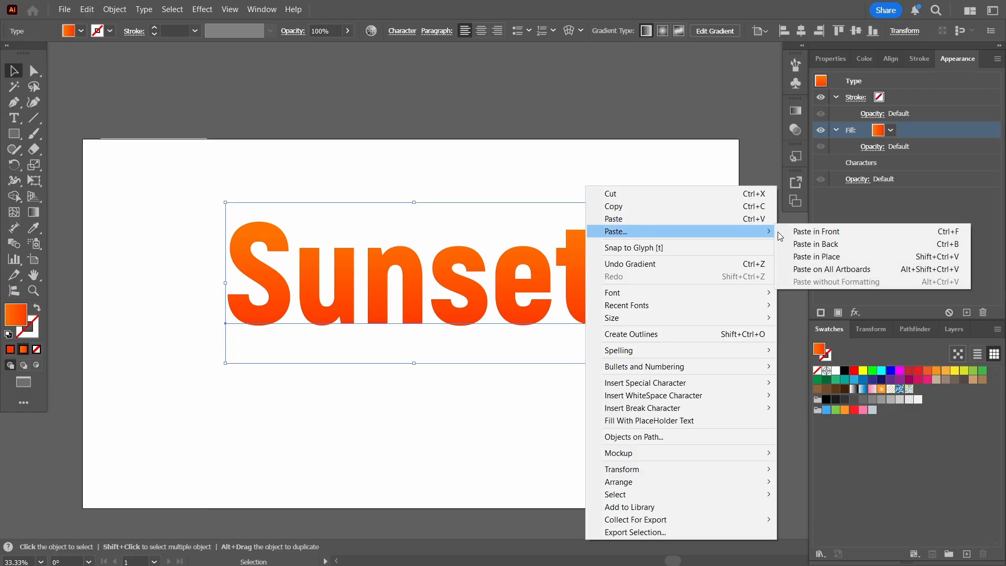
click(846, 254)
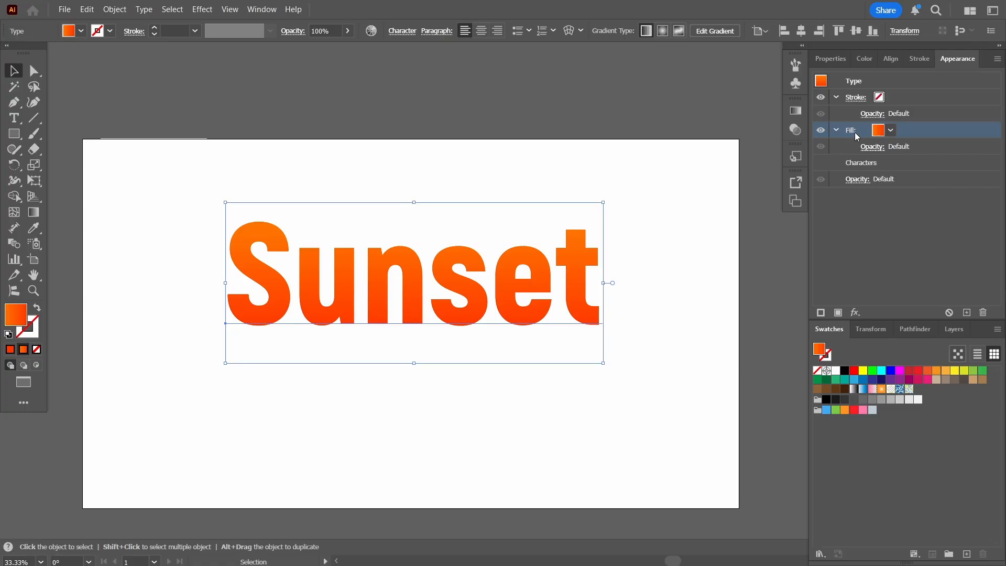
- Flip the duplicate text vertically and move it straight down to sit just below the original as a reflection
click(831, 59)
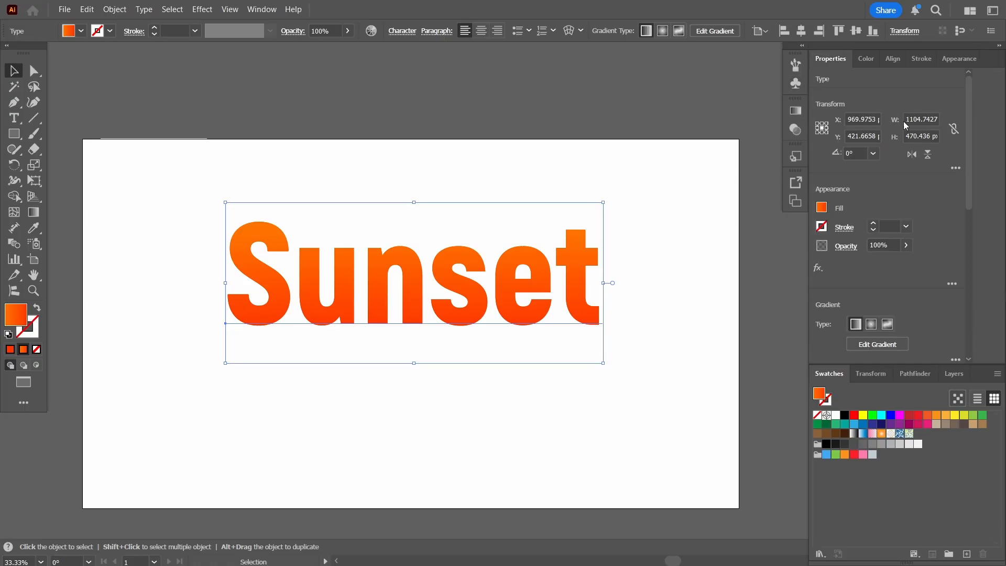
click(928, 154)
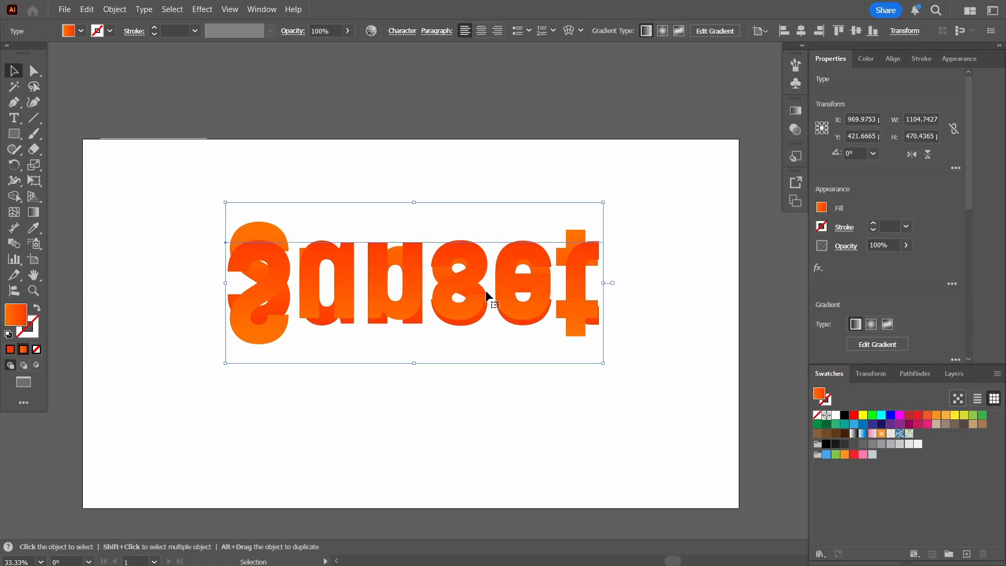
click(460, 348)
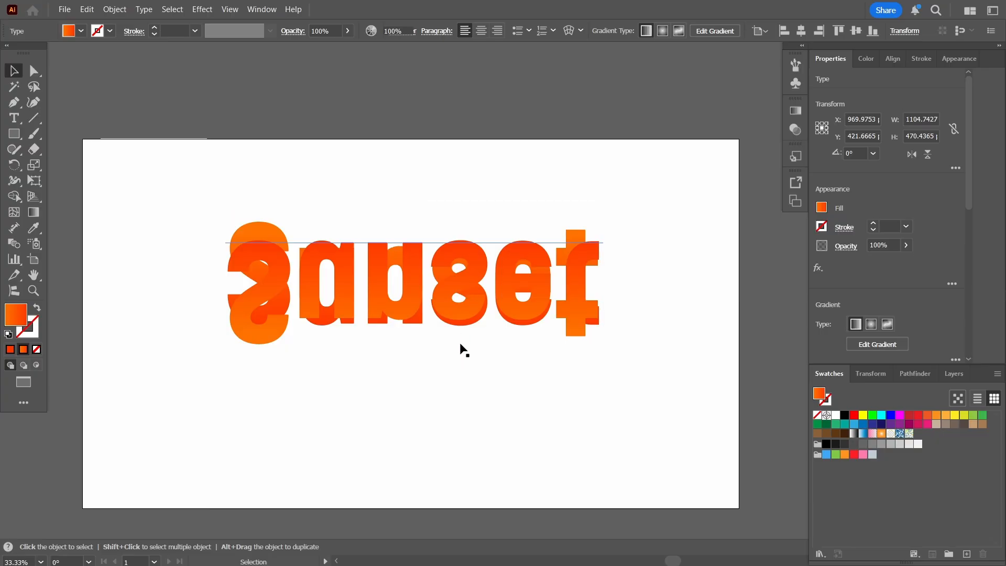
drag(467, 285, 472, 384)
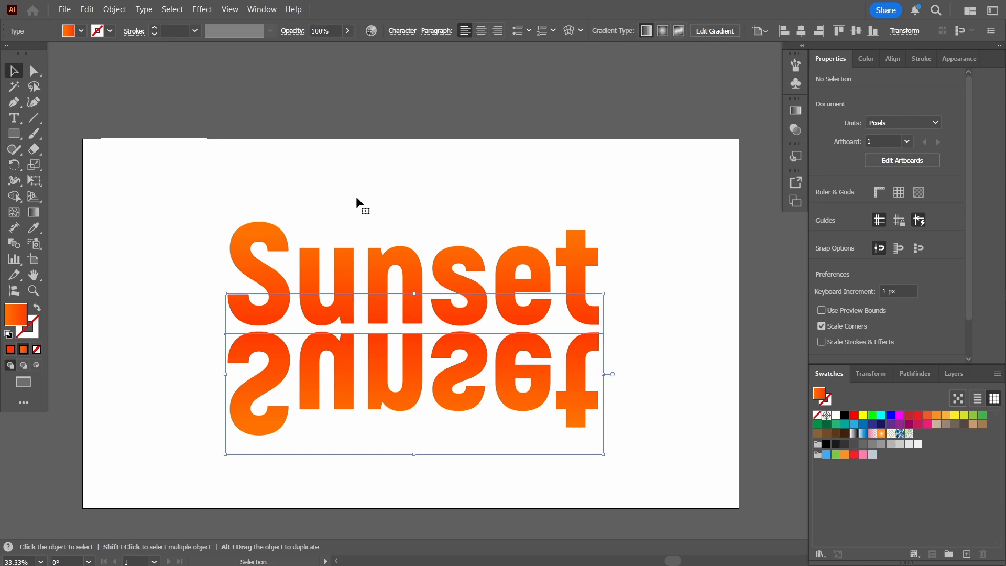
click(347, 191)
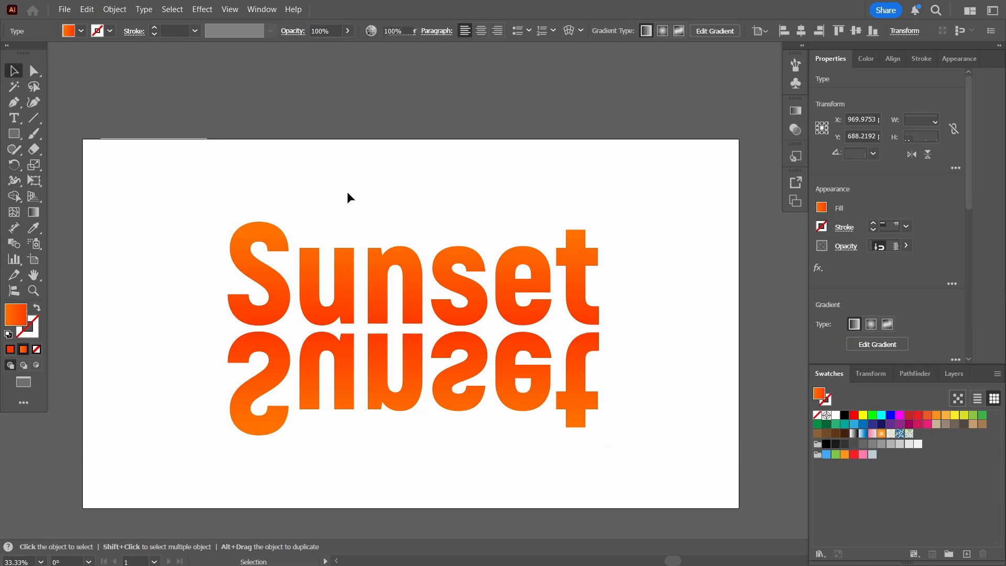
- Draw a rectangle about 1195 by 316 px that completely covers the flipped text
click(267, 365)
click(13, 133)
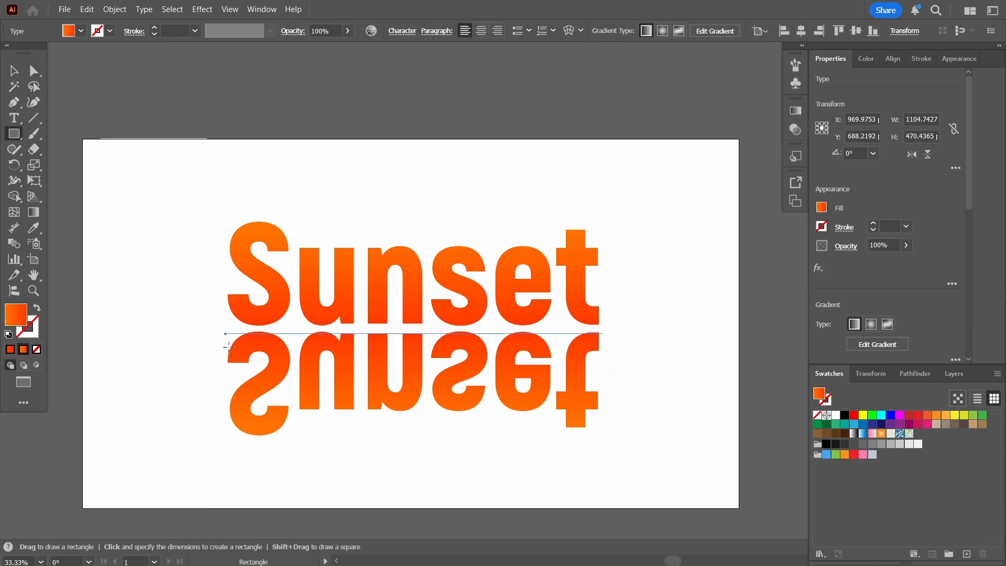
drag(219, 331, 627, 439)
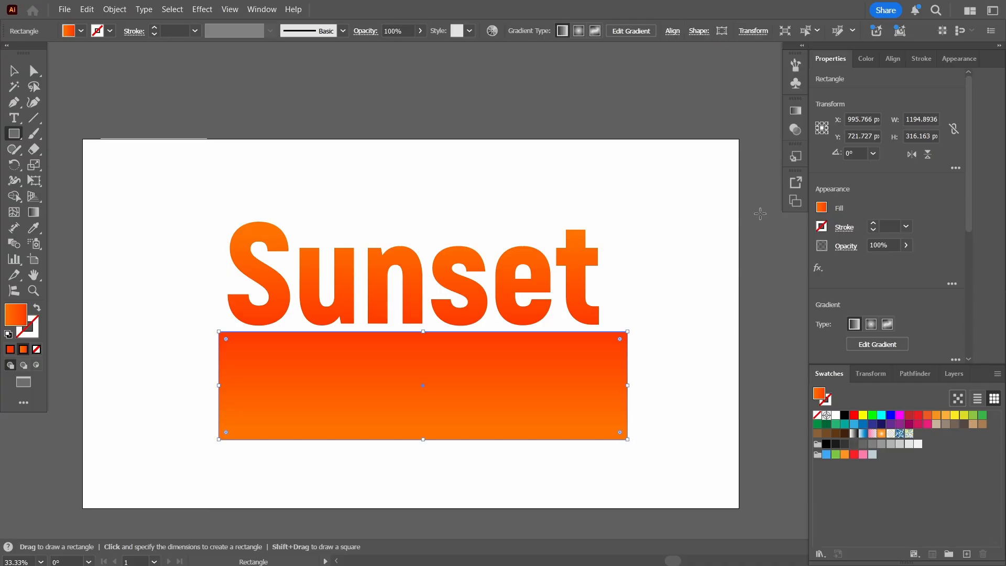
- Recolour the rectangle's gradient with a black stop at 0% and a white stop at 100%, so it fades from white above to black below
click(33, 212)
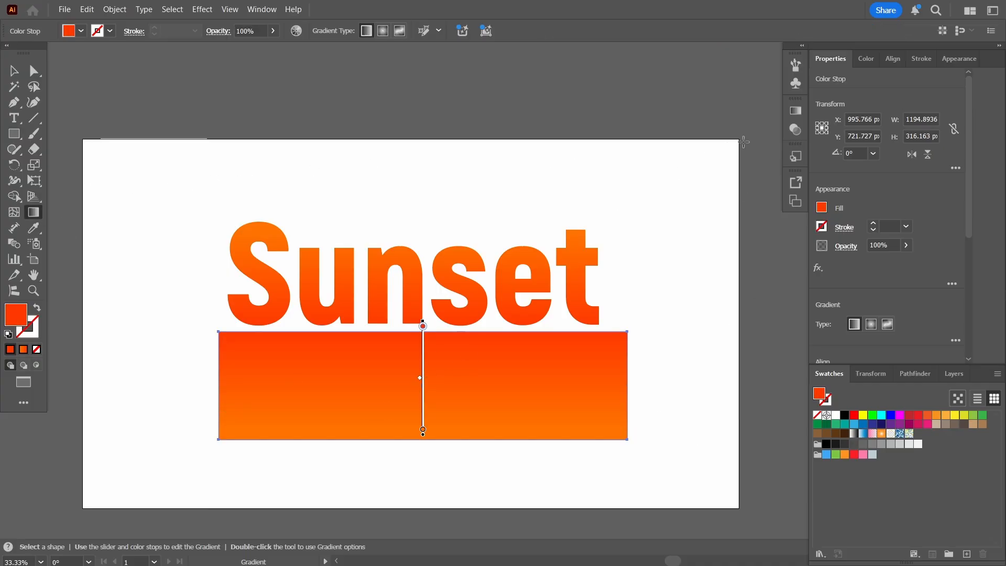
click(798, 111)
click(640, 212)
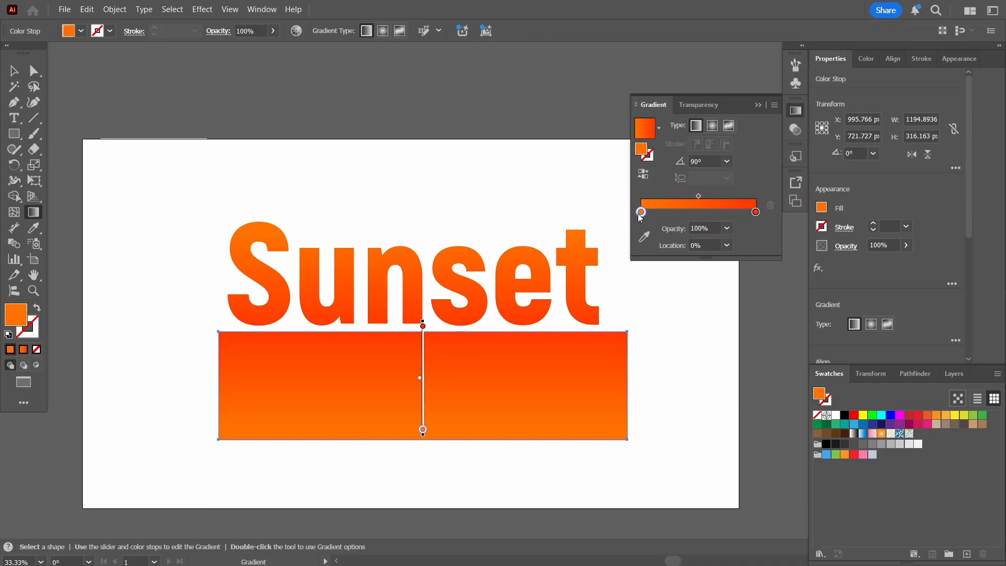
click(835, 415)
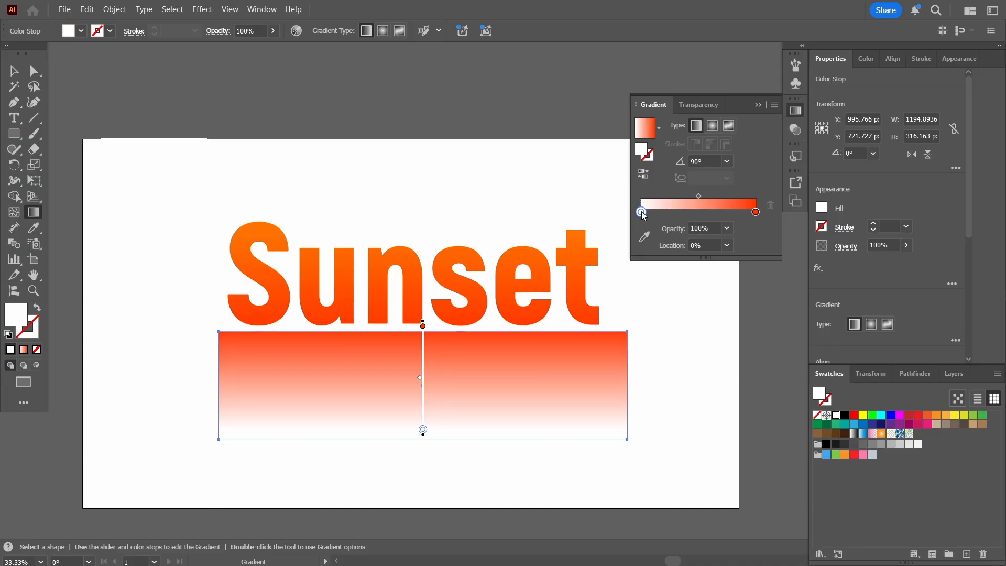
click(844, 415)
click(755, 211)
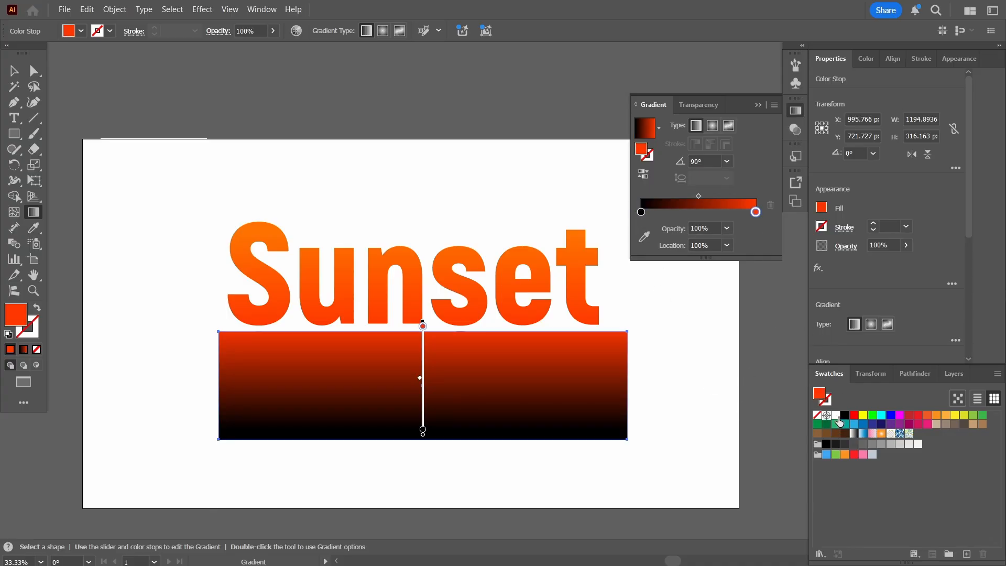
click(835, 415)
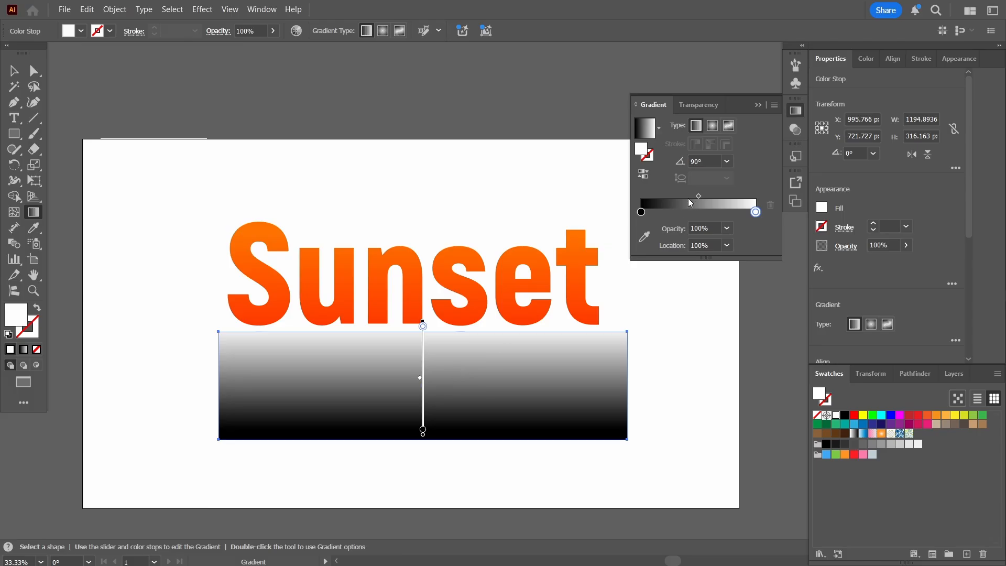
- Shift the rectangle's gradient midpoint to about 74% and extend the gradient's black end past the rectangle's lower edge
drag(698, 196, 727, 196)
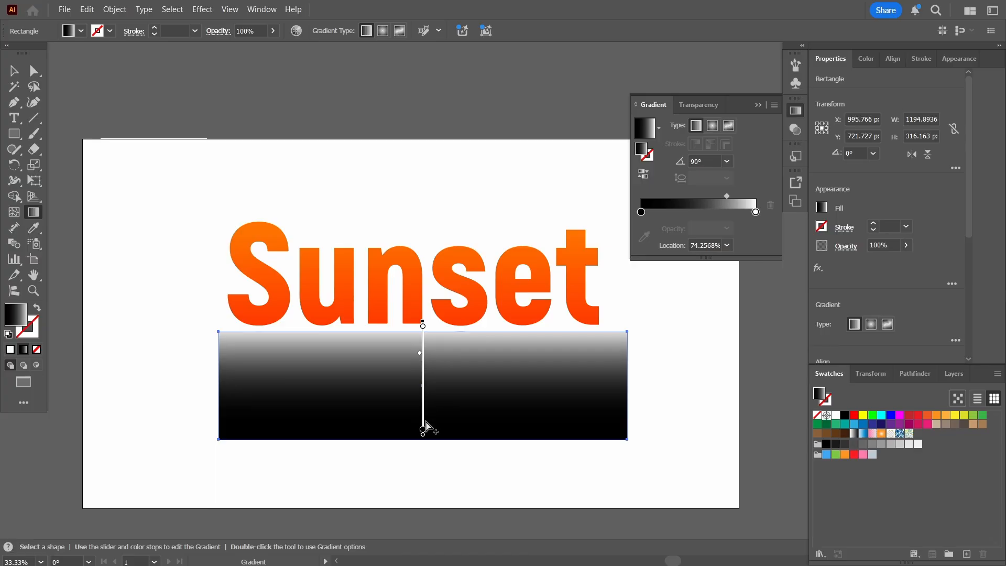
click(423, 429)
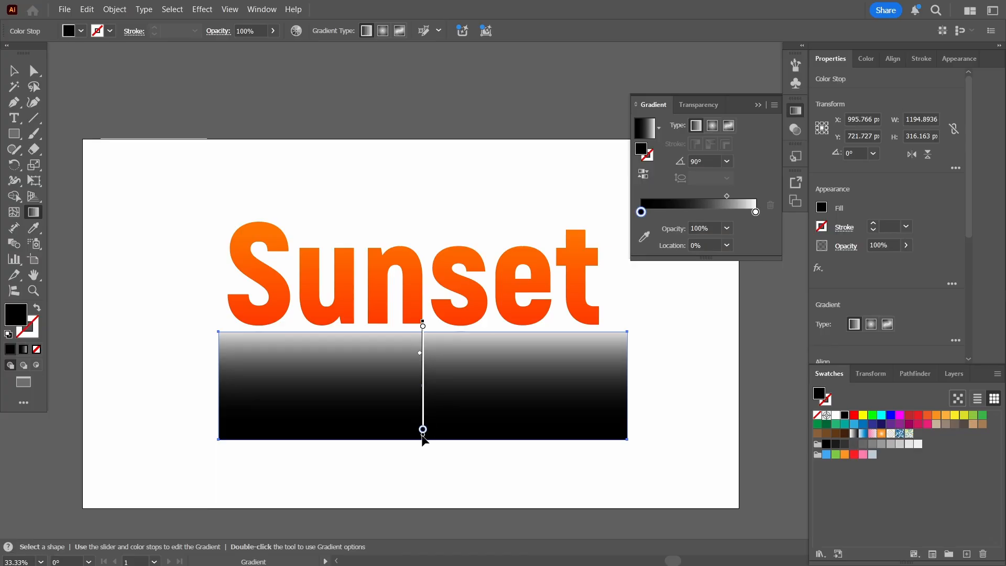
drag(423, 435, 423, 466)
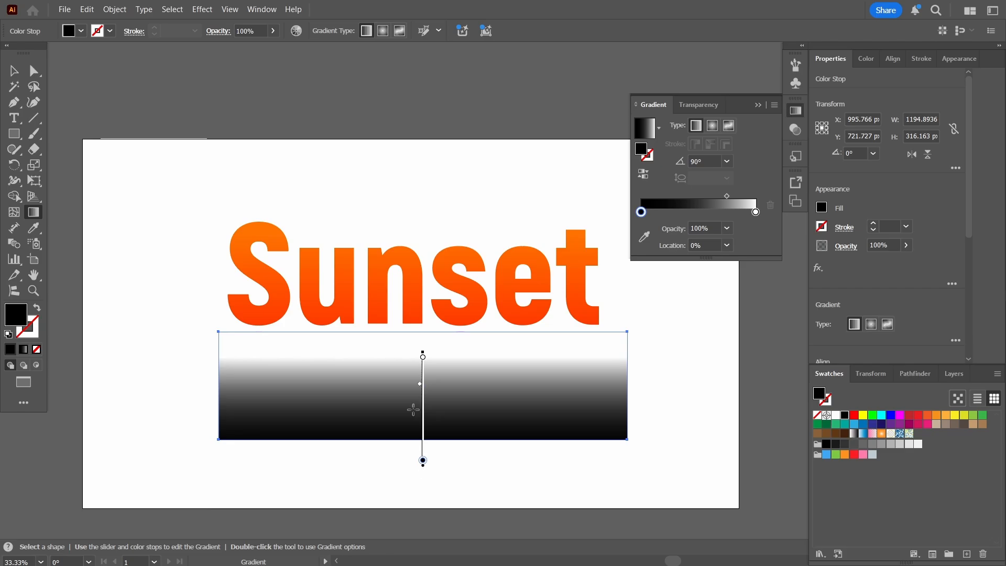
drag(424, 353, 423, 321)
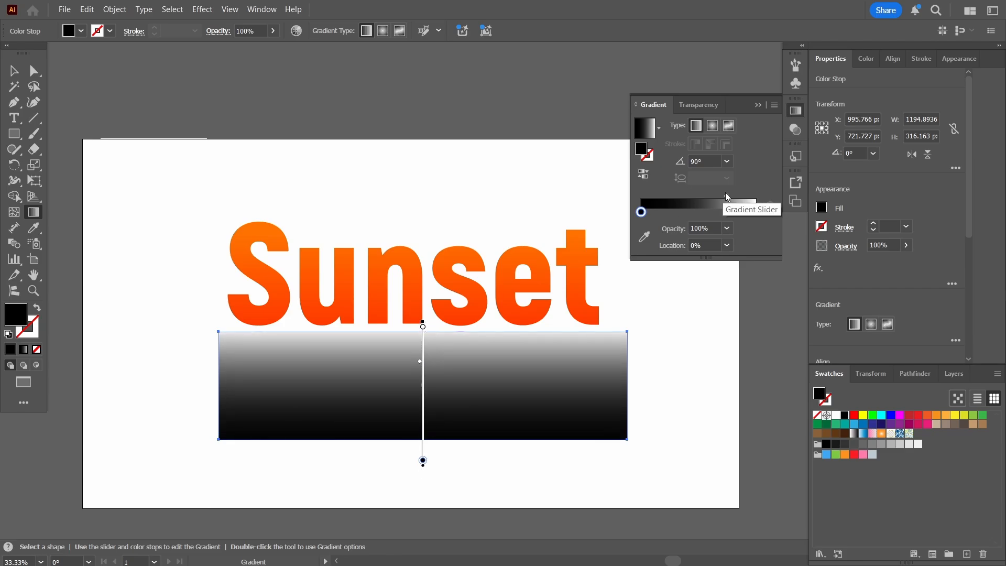
- Nudge the gradient midpoint further toward the white stop and move the black stop to about 9%
click(727, 195)
drag(730, 196, 732, 196)
drag(641, 214, 652, 219)
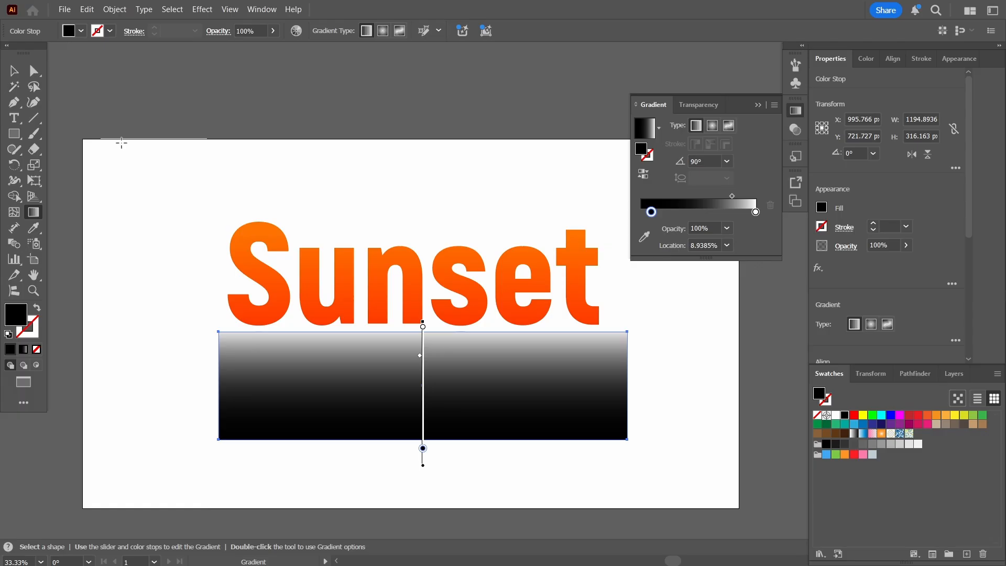
click(758, 105)
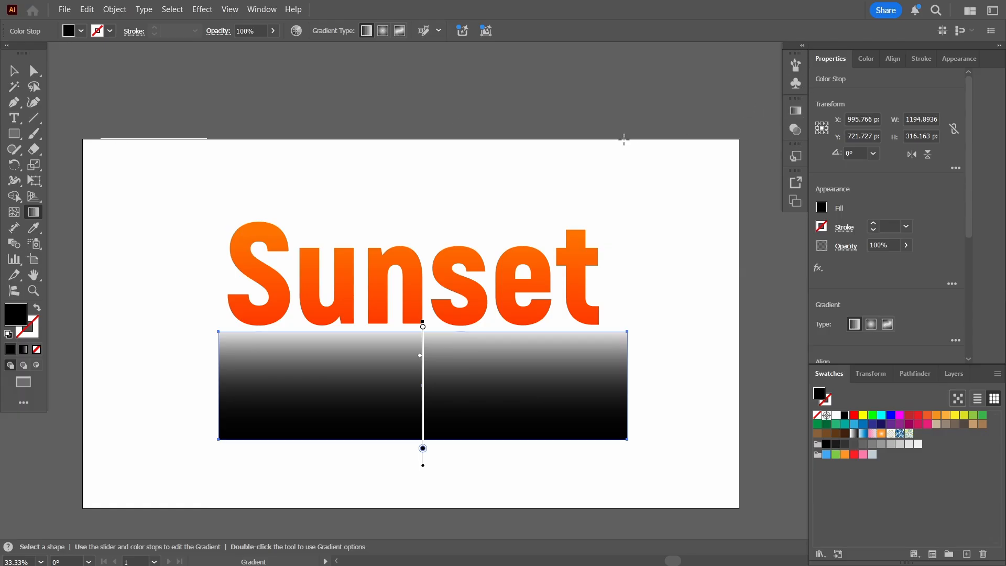
- Try using the gradient rectangle as an opacity mask on the flipped text, and undo the mask
key(v)
drag(161, 364, 659, 476)
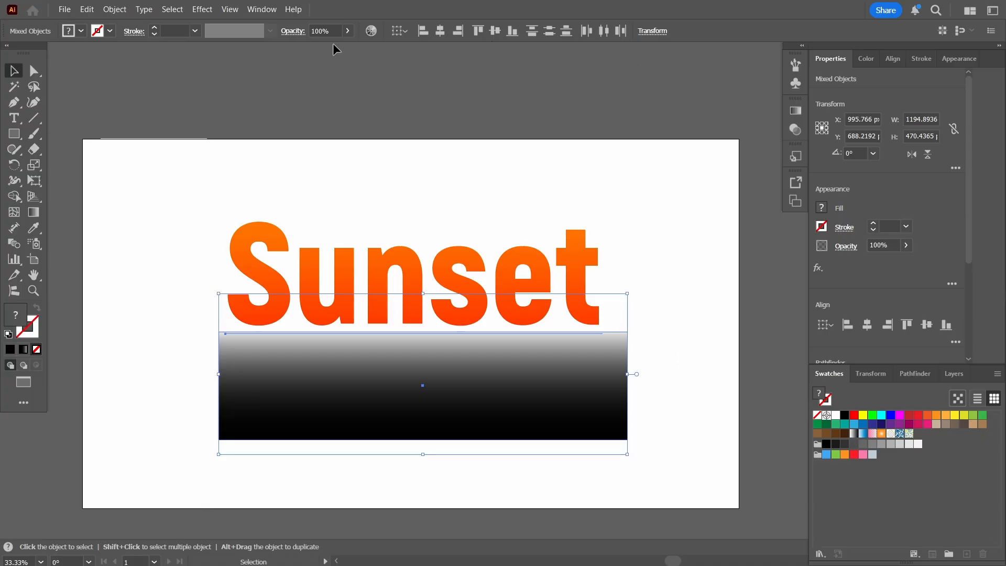
click(262, 9)
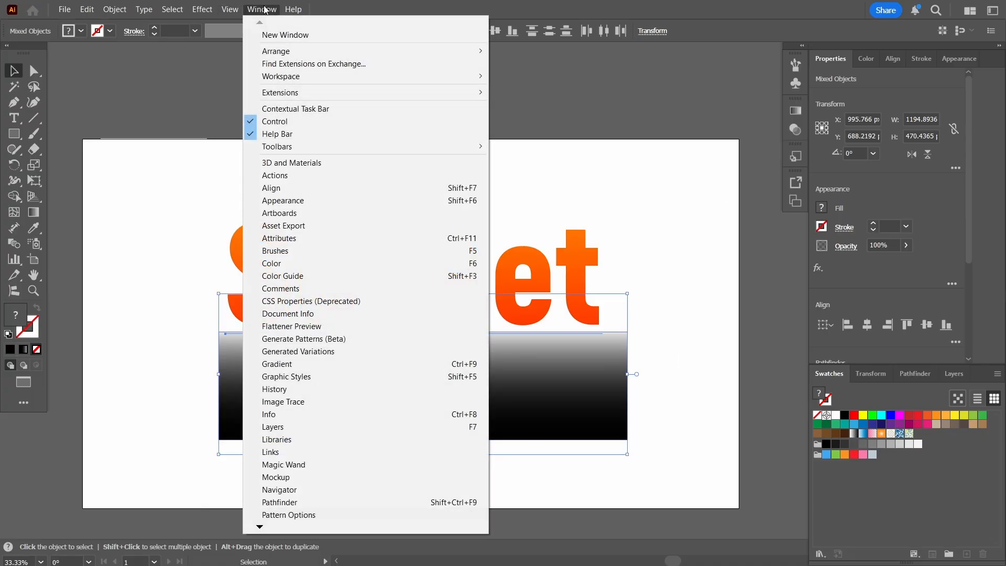
click(260, 527)
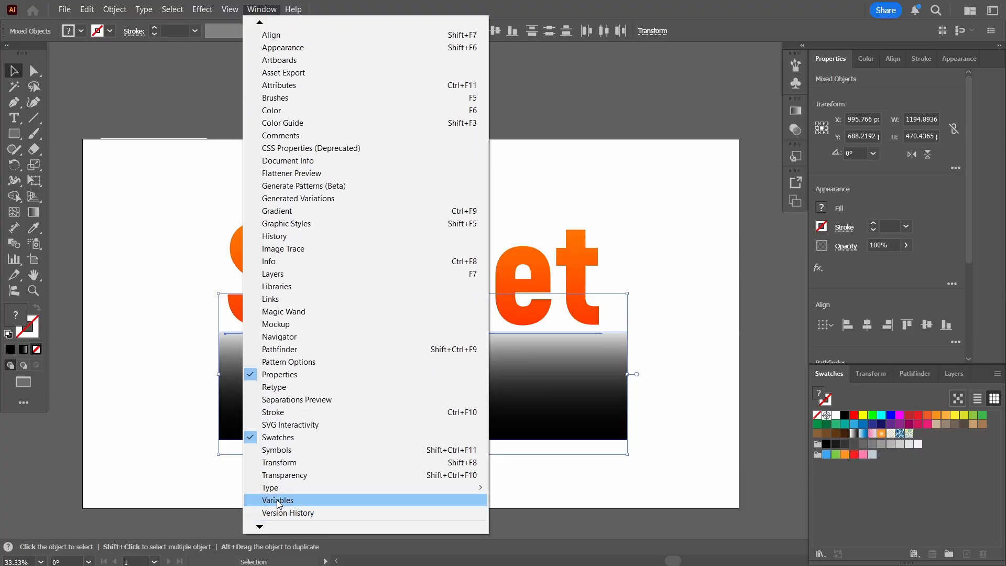
click(314, 475)
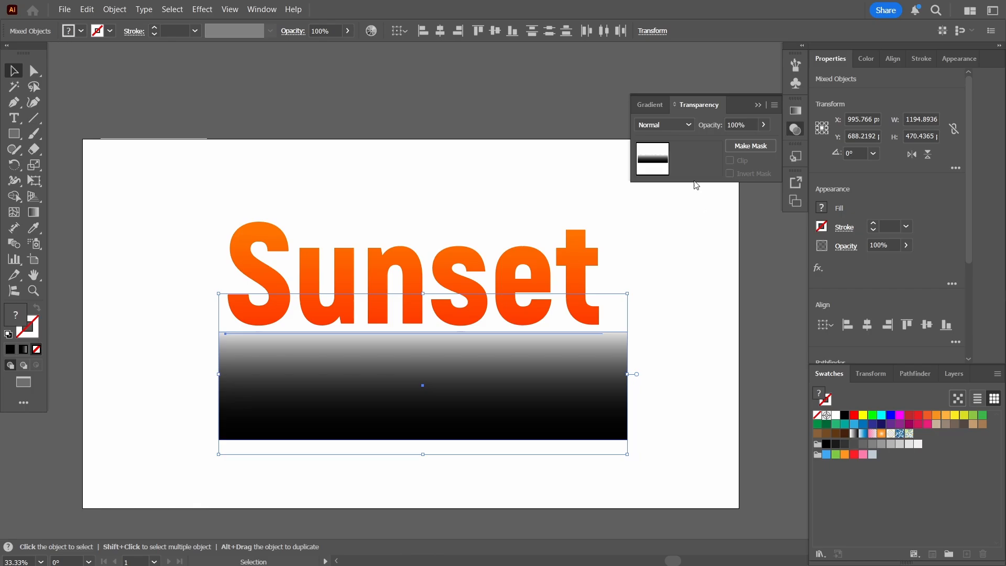
click(760, 149)
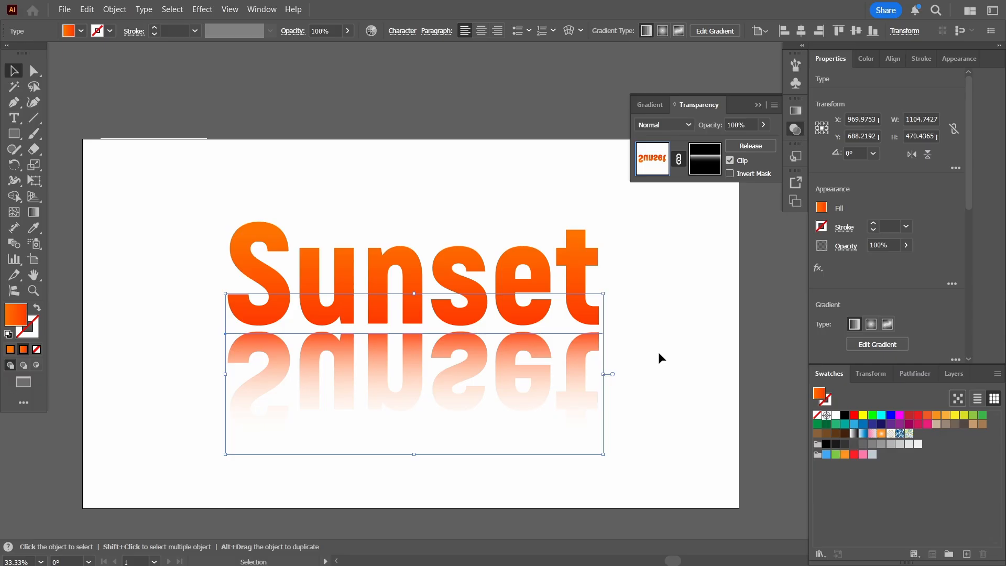
click(760, 104)
key(ctrl+shift+a)
key(ctrl+z)
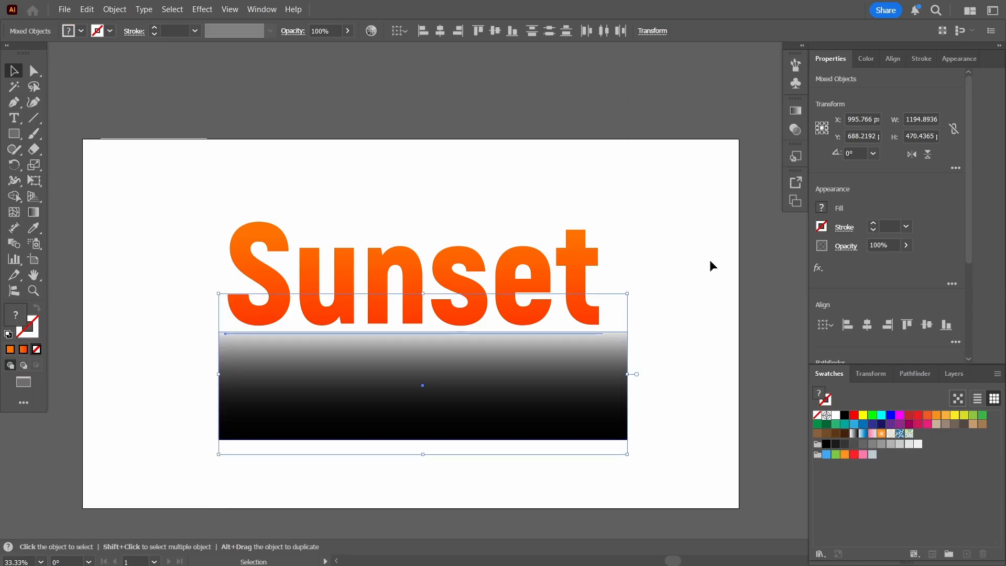
- Move the rectangle's black gradient stop up inside the shape, so that the fade to black ends higher
click(169, 387)
click(349, 379)
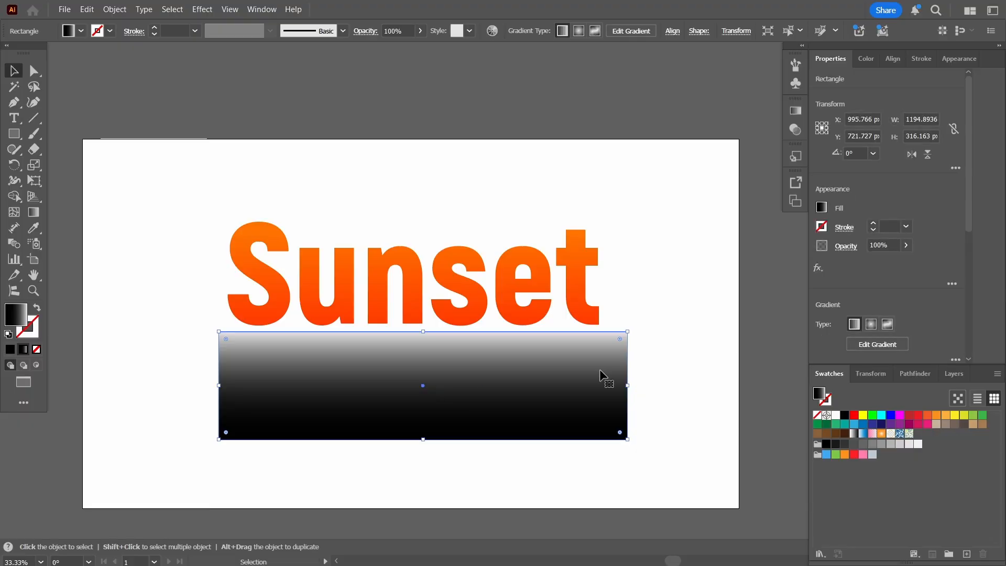
click(34, 212)
click(422, 449)
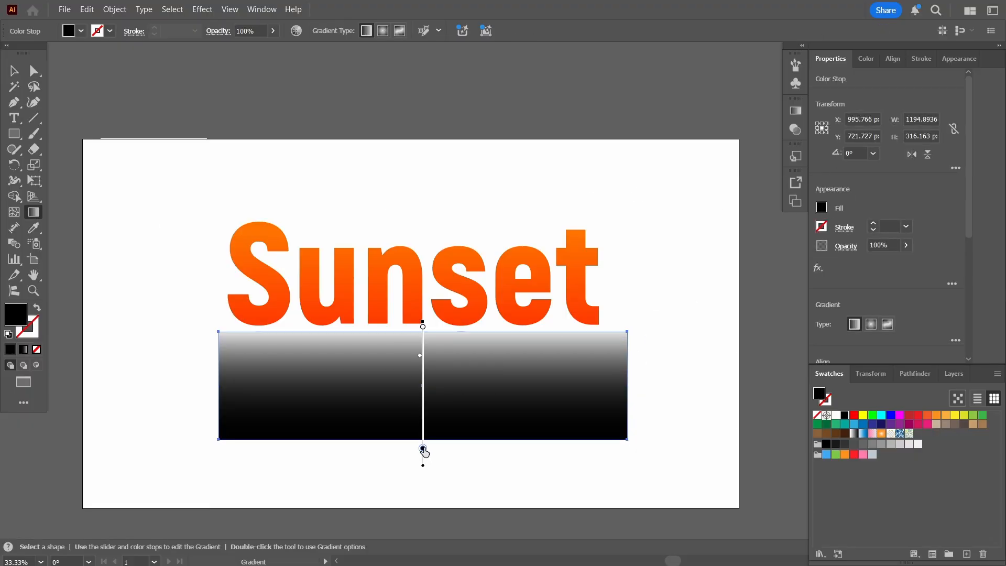
drag(422, 449, 423, 415)
key(v)
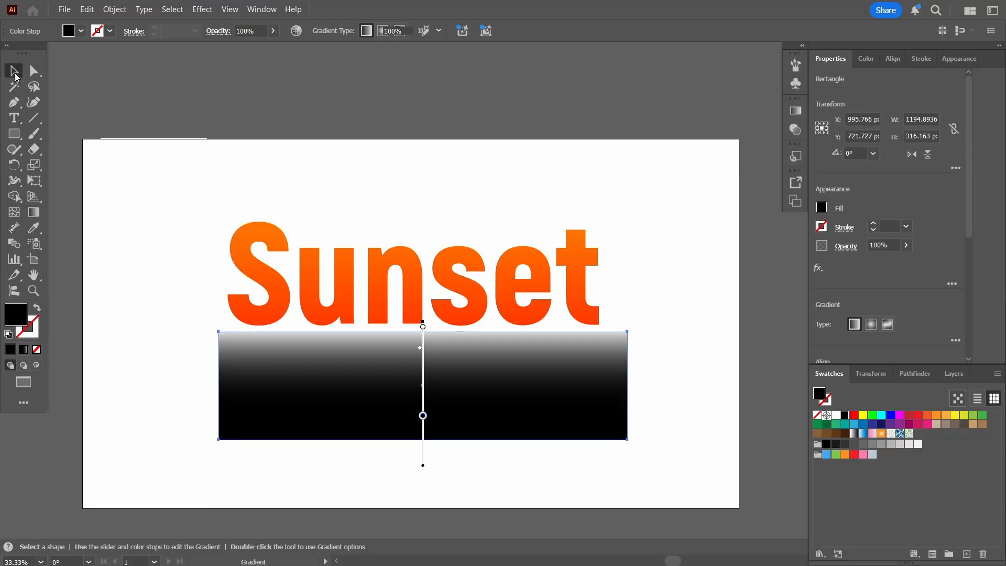
- Try masking the flipped text with the gradient rectangle using the Darken blend mode, and undo the mask
drag(154, 379, 676, 484)
click(795, 128)
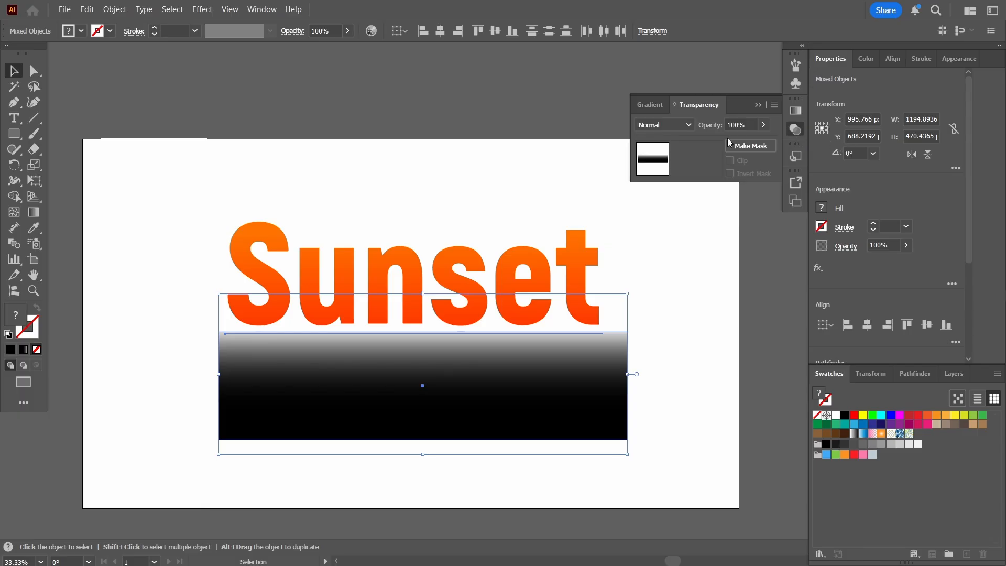
click(688, 126)
click(673, 153)
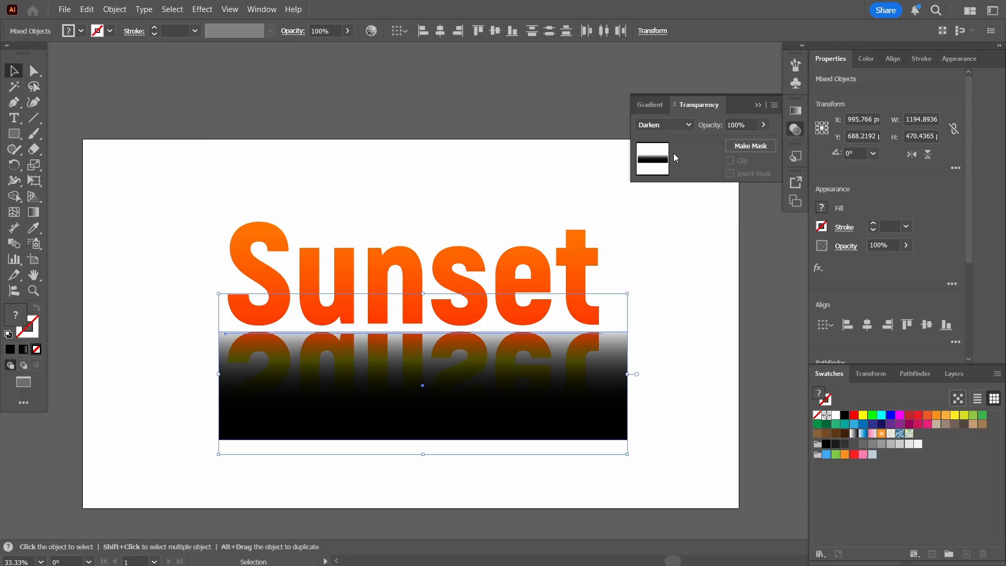
click(745, 149)
click(757, 105)
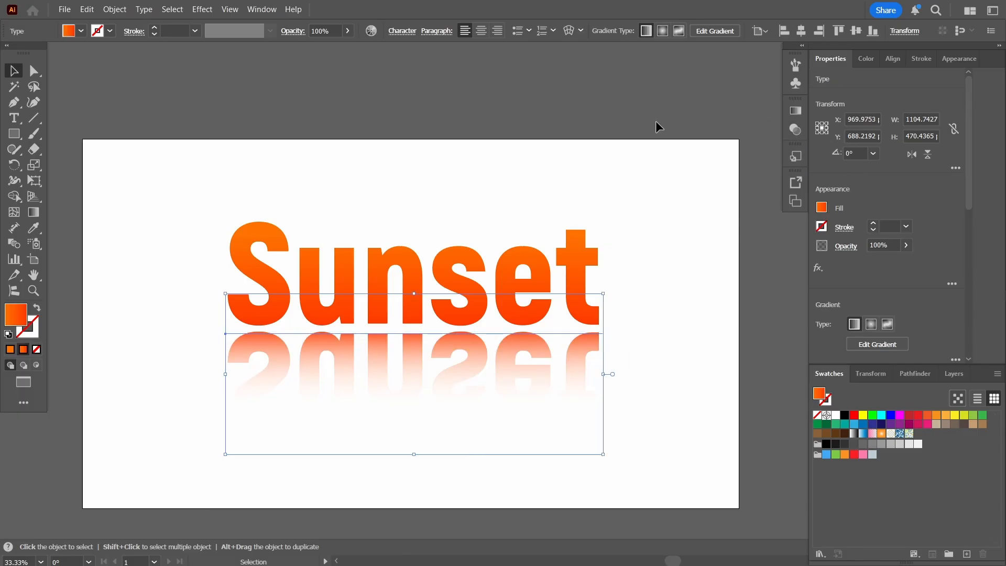
click(716, 457)
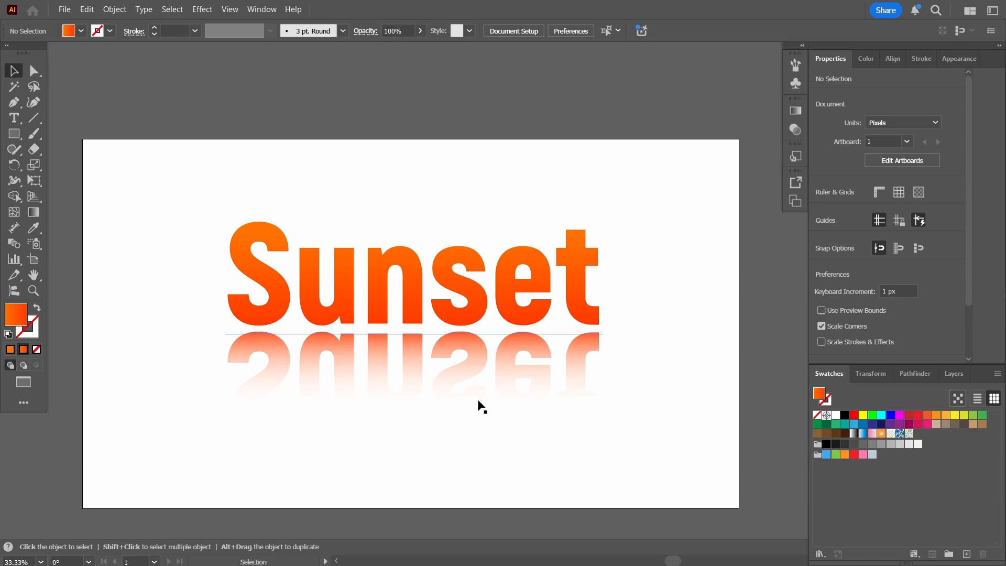
key(ctrl+z)
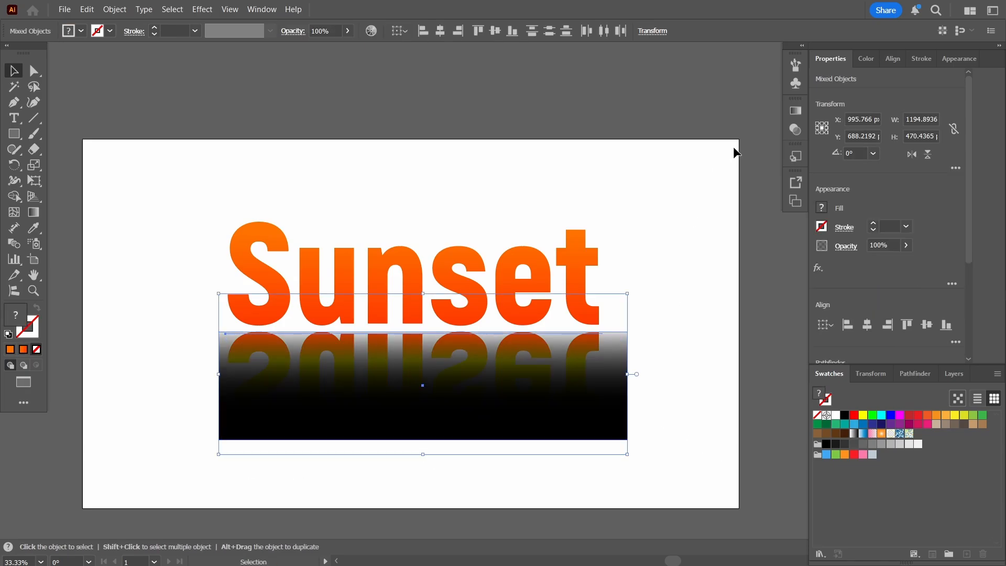
- Set the blend mode back to Normal and make an opacity mask on the flipped text from the gradient rectangle
click(795, 129)
click(641, 124)
click(652, 137)
click(750, 146)
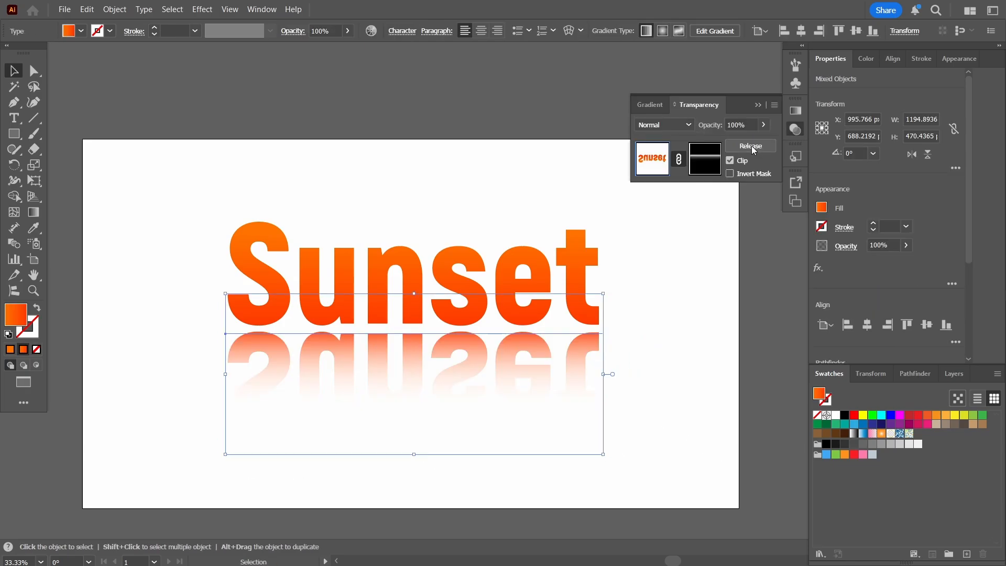
click(671, 360)
click(396, 262)
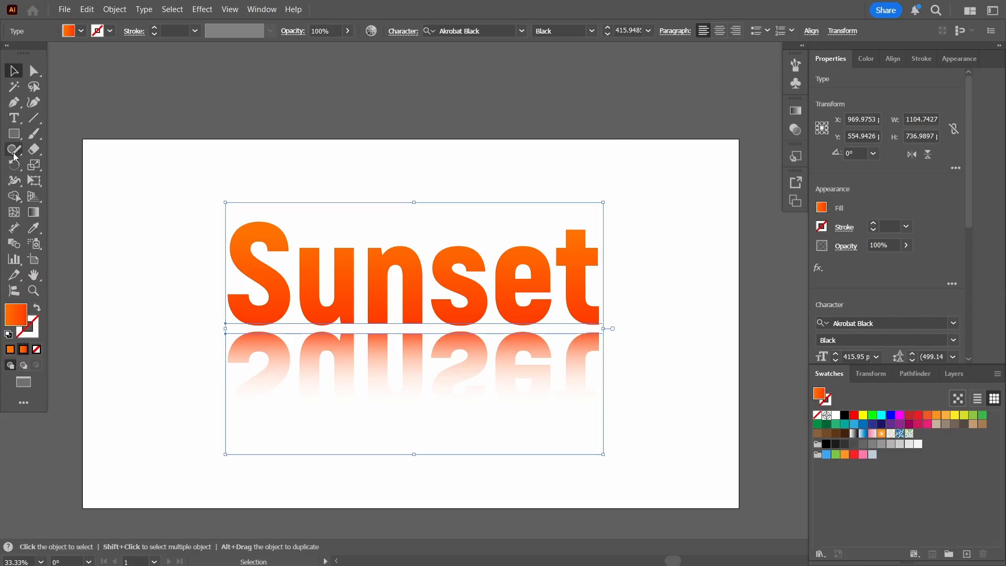
- Create a 1920 by 1080 px rectangle and centre it horizontally and vertically on the artboard
click(14, 134)
click(85, 142)
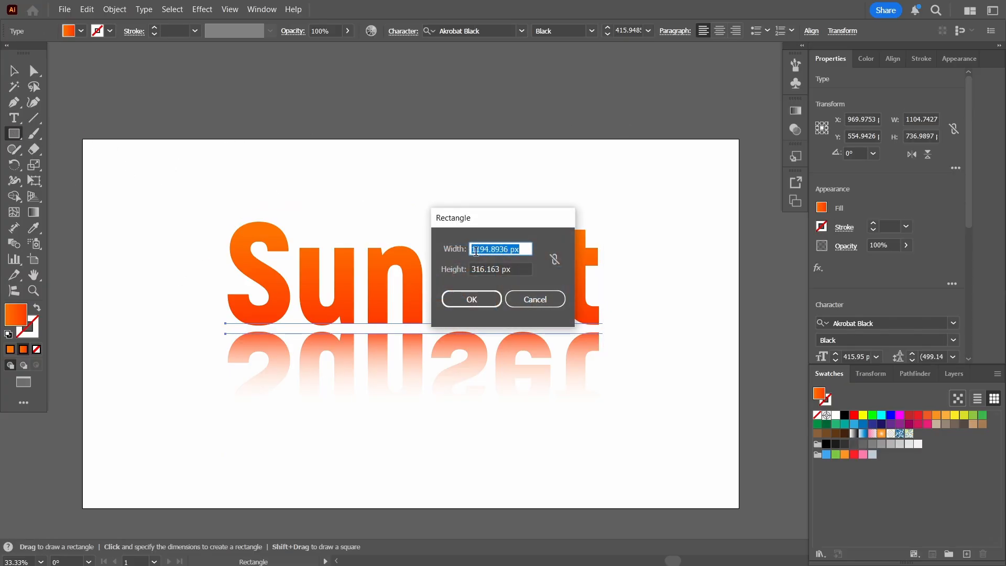
text(1920)
key(Tab)
text(1080)
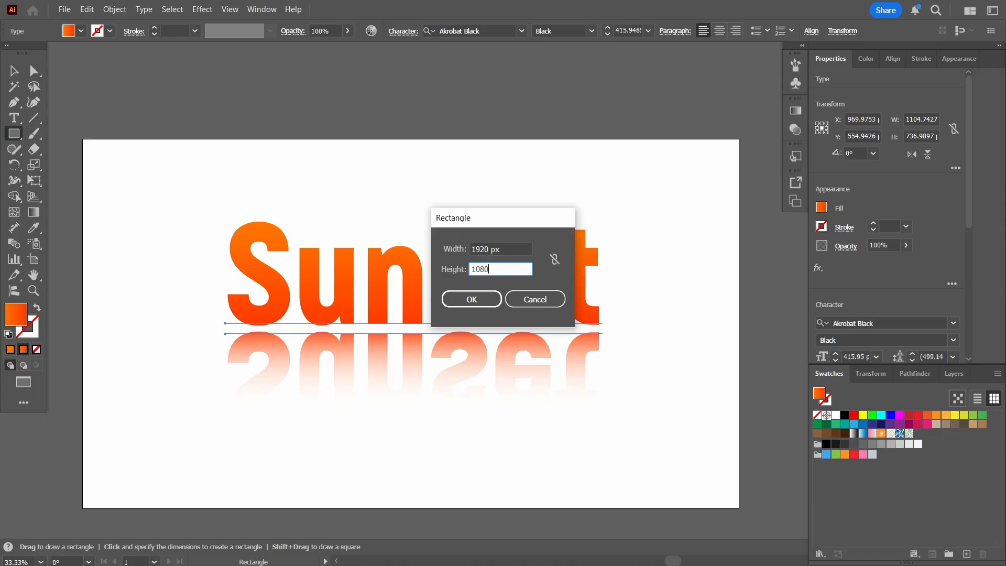
key(Return)
click(899, 58)
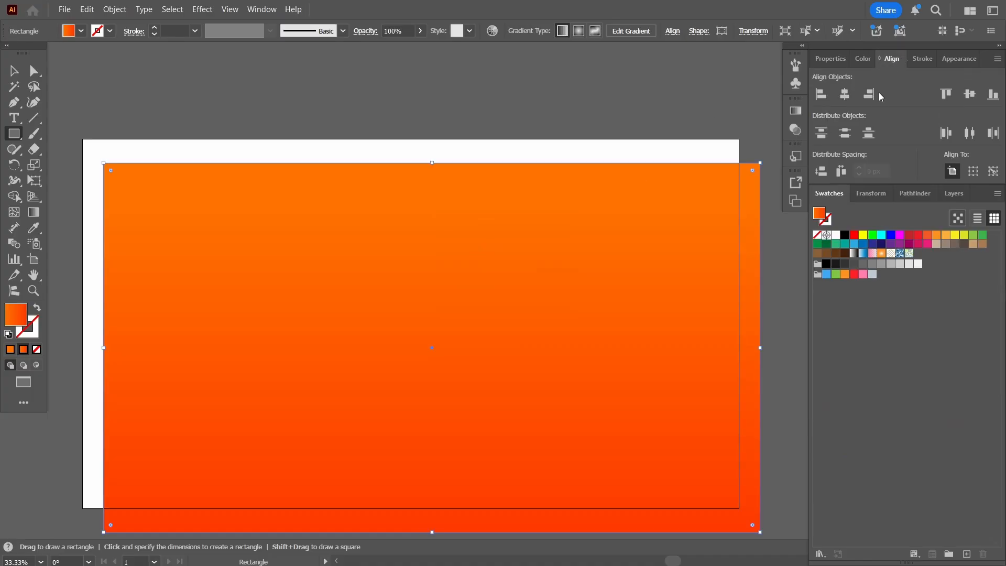
click(843, 95)
click(969, 95)
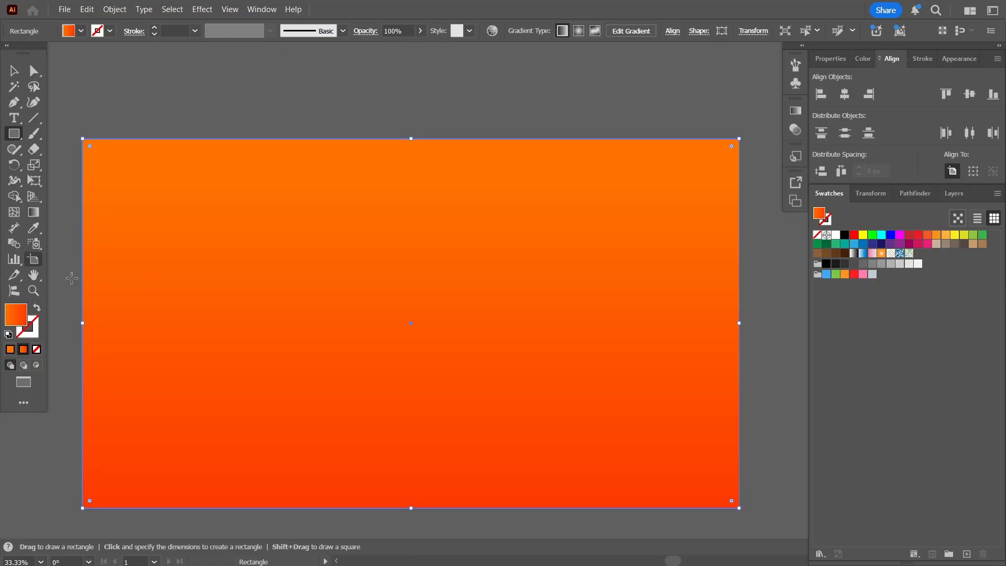
- Fill the artboard-sized rectangle with black and send it behind the text and its reflection
click(845, 234)
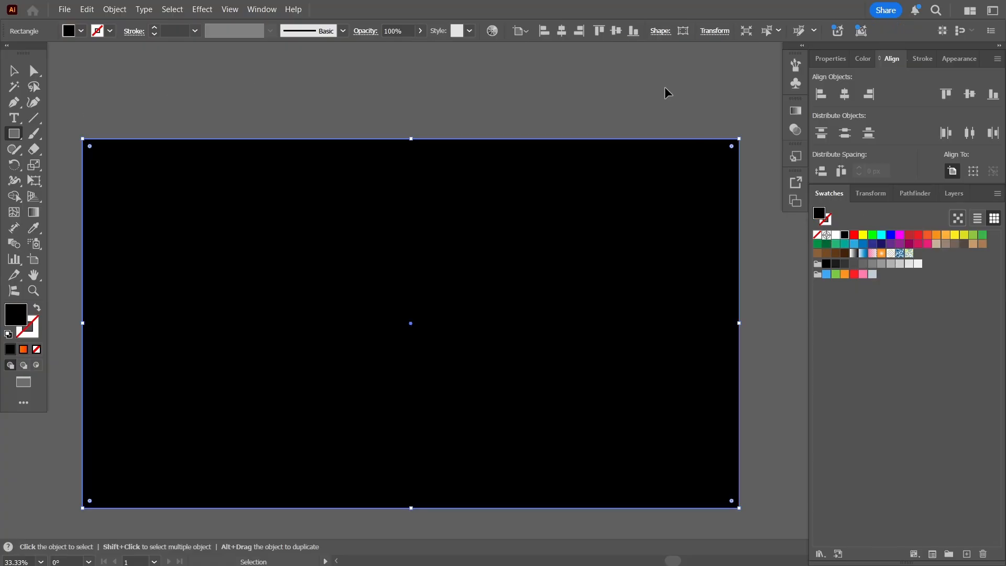
key(ctrl+shift+bracketleft)
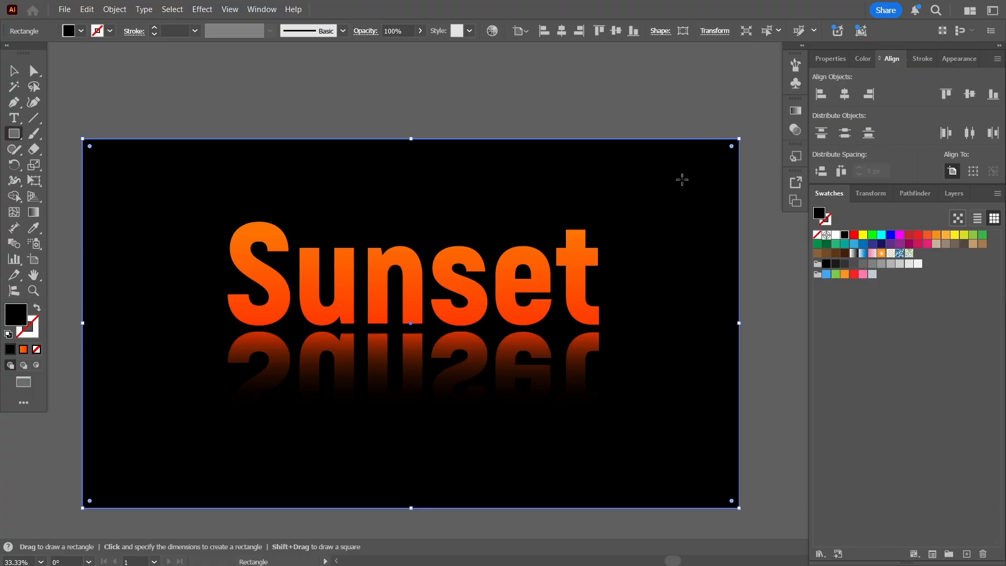
- Apply the orange-to-red linear gradient to the background rectangle, running vertically from its upper to its lower edge
click(34, 212)
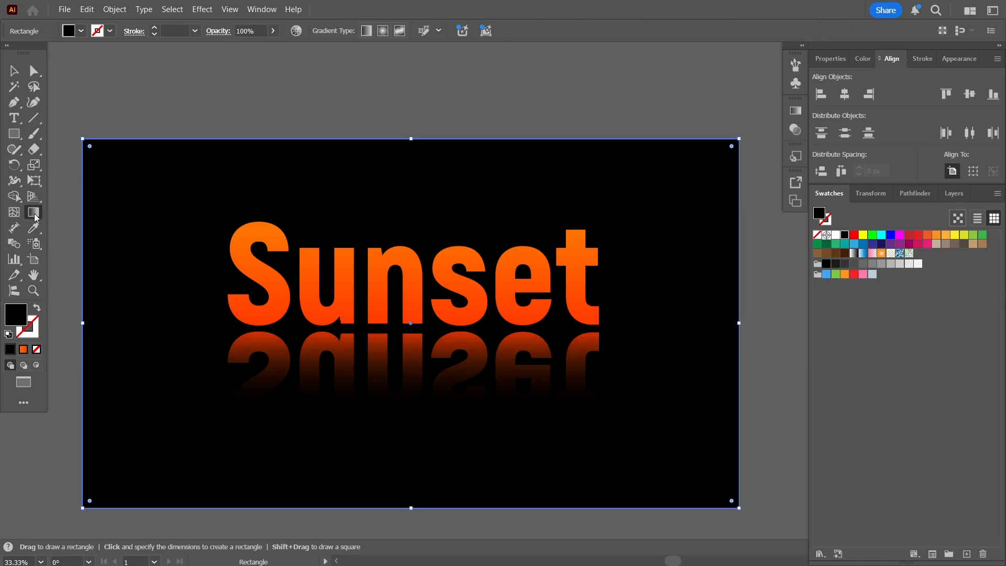
click(366, 31)
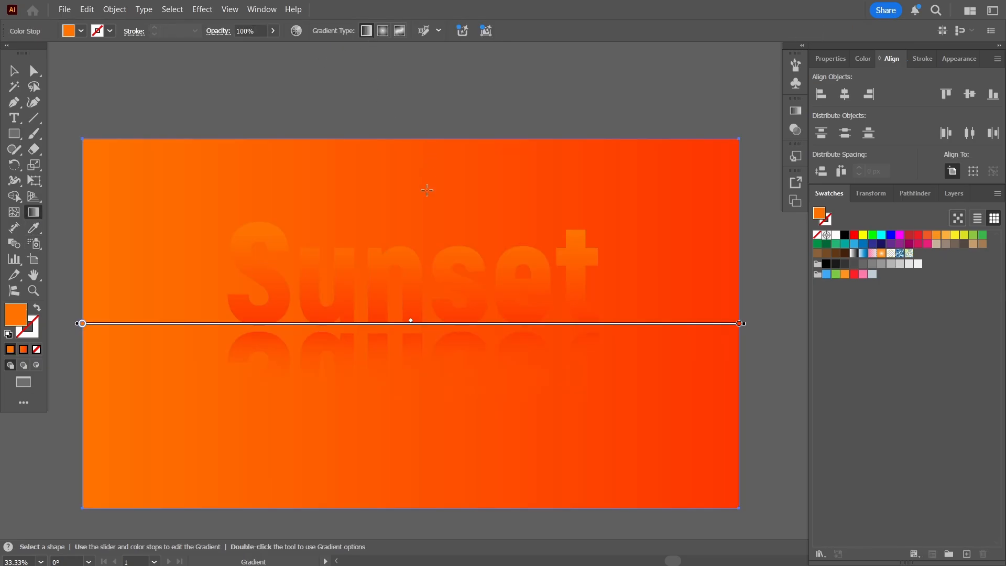
drag(411, 146, 411, 511)
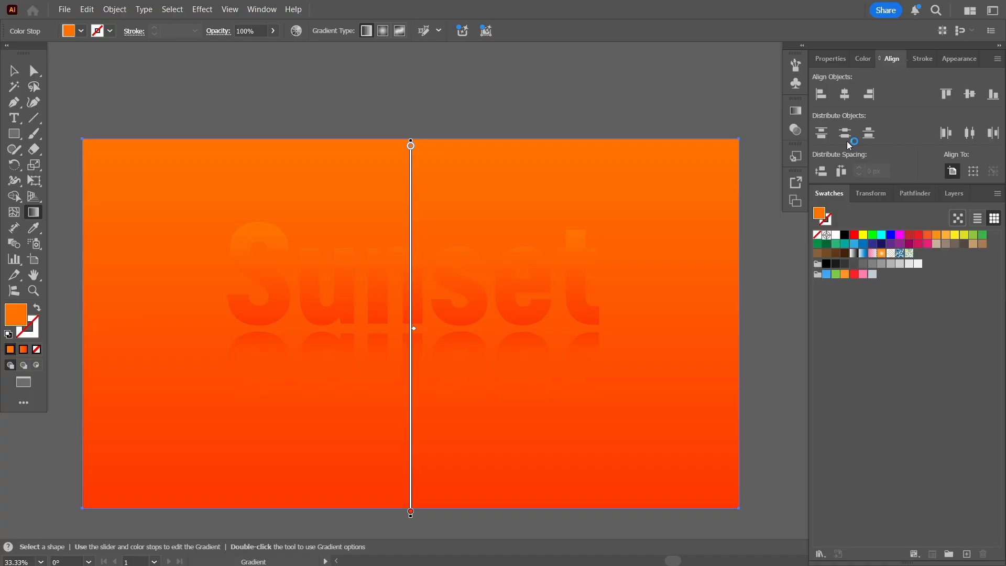
- Add a middle colour stop at about 45% to the background rectangle's gradient
click(795, 111)
click(690, 211)
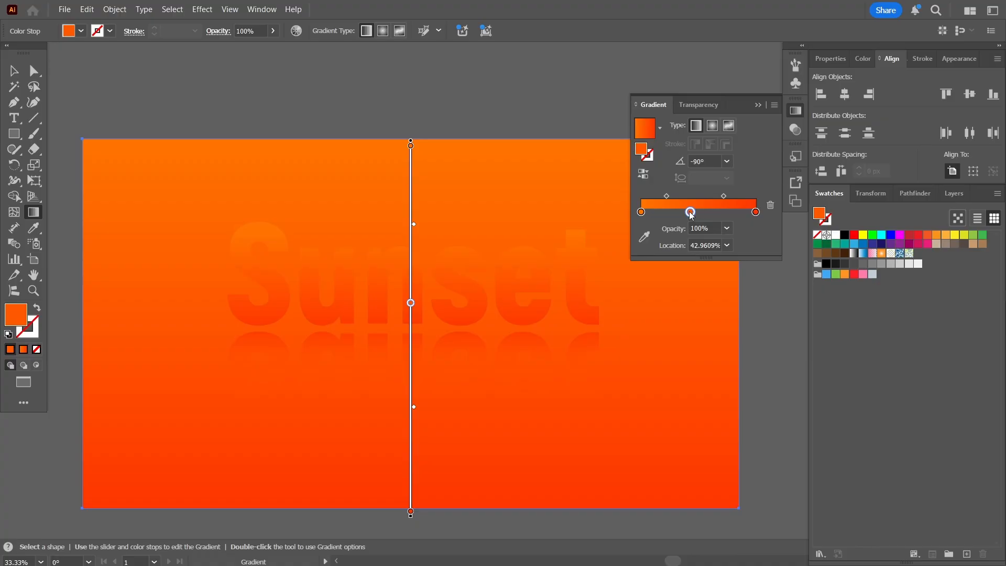
mouse_move(690, 211)
mouse_down()
mouse_move(680, 209)
mouse_move(693, 217)
mouse_up()
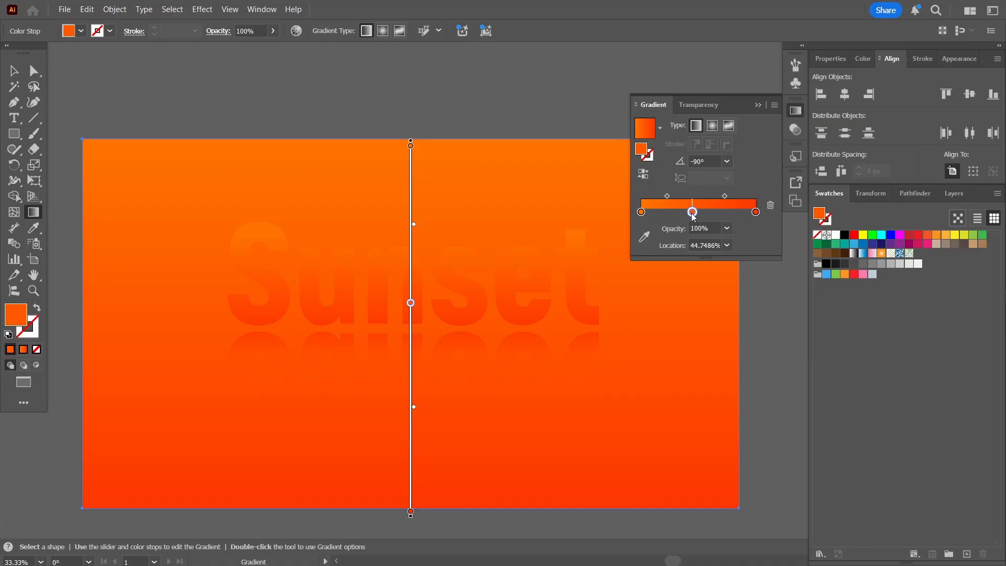
- Set the starting colour stop of the background rectangle's gradient to light blue #62cff4
click(641, 212)
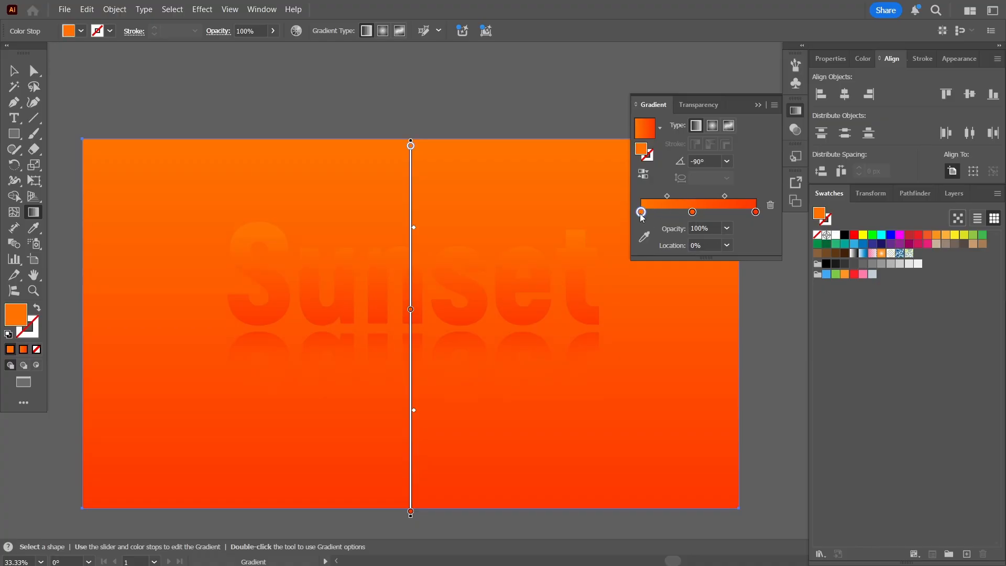
double_click(642, 152)
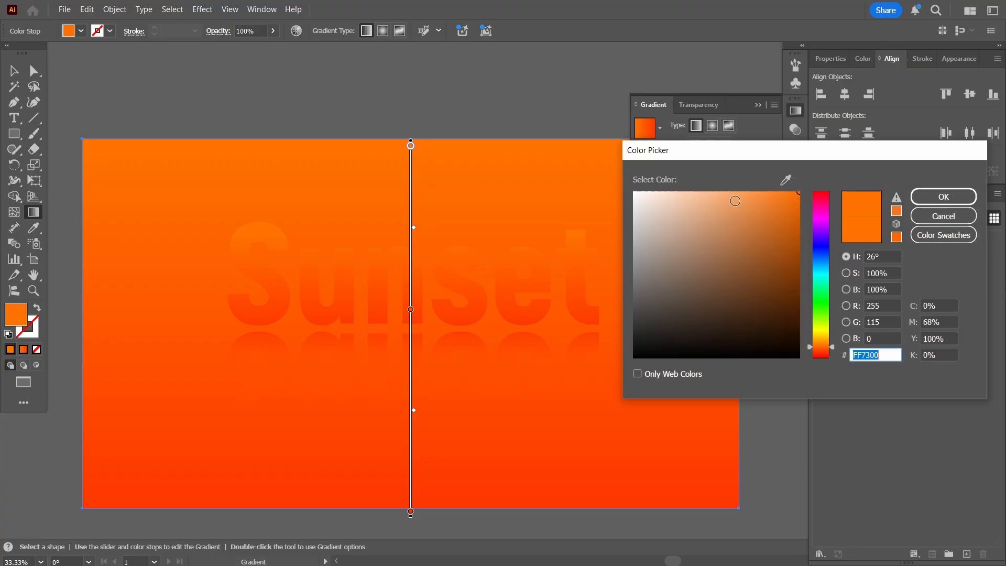
text(62cff4)
key(Tab)
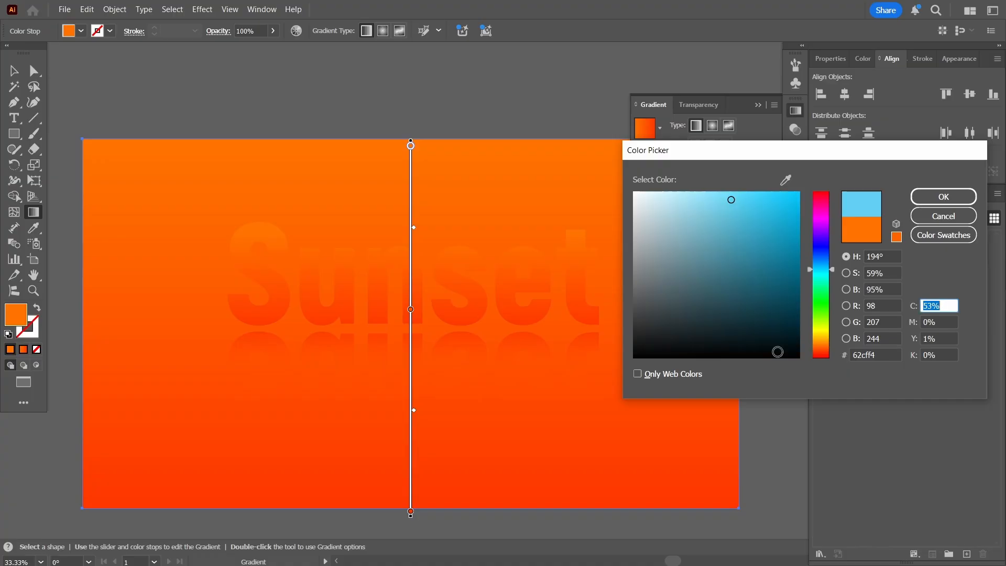
key(Return)
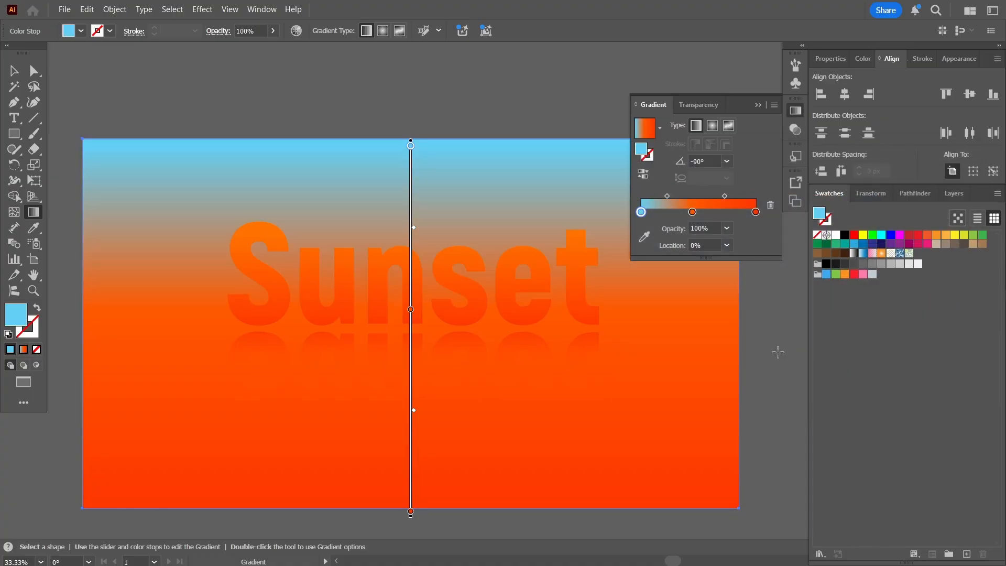
- Set the middle colour stop of the background gradient to deep blue #2c67f2
click(692, 211)
double_click(641, 149)
text(2c67f2)
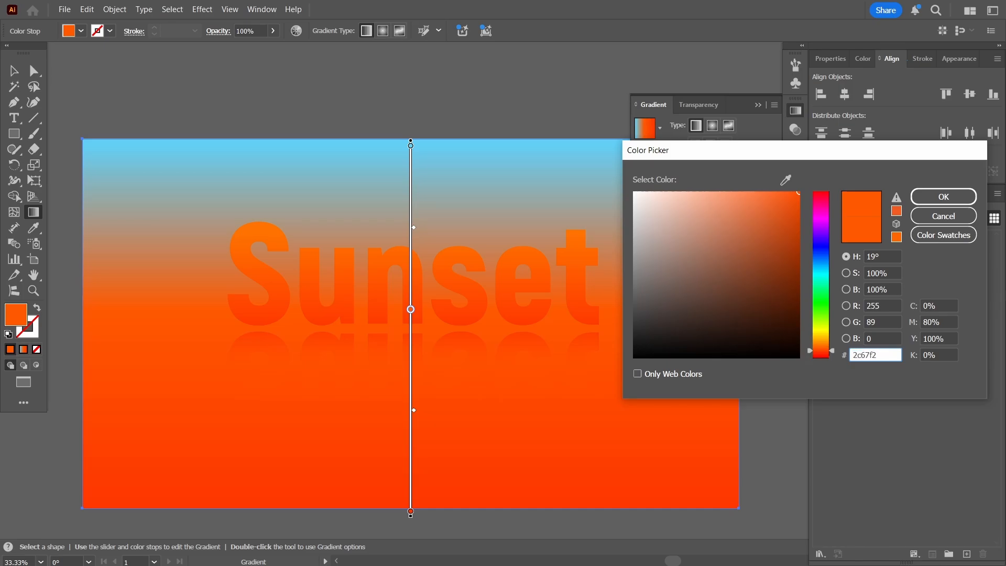
key(Tab)
key(Return)
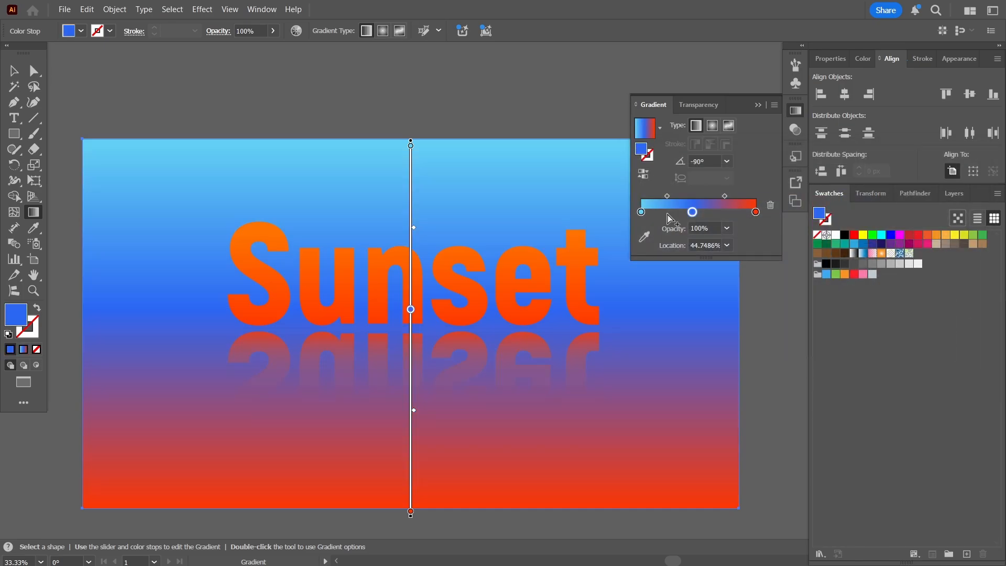
- Remove the red end stop from the background gradient and duplicate the light blue starting stop at 100%
click(757, 214)
drag(757, 213, 773, 242)
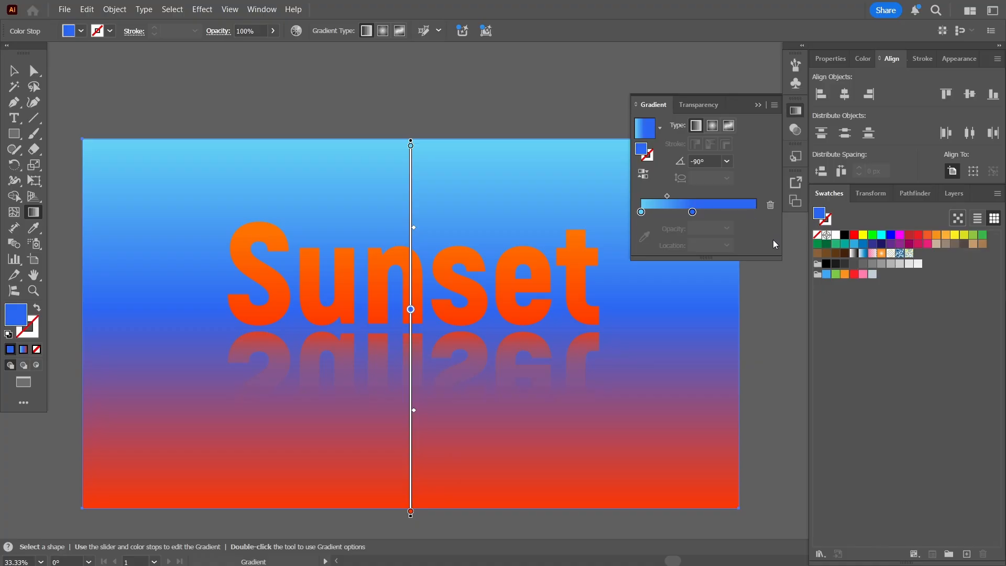
click(641, 212)
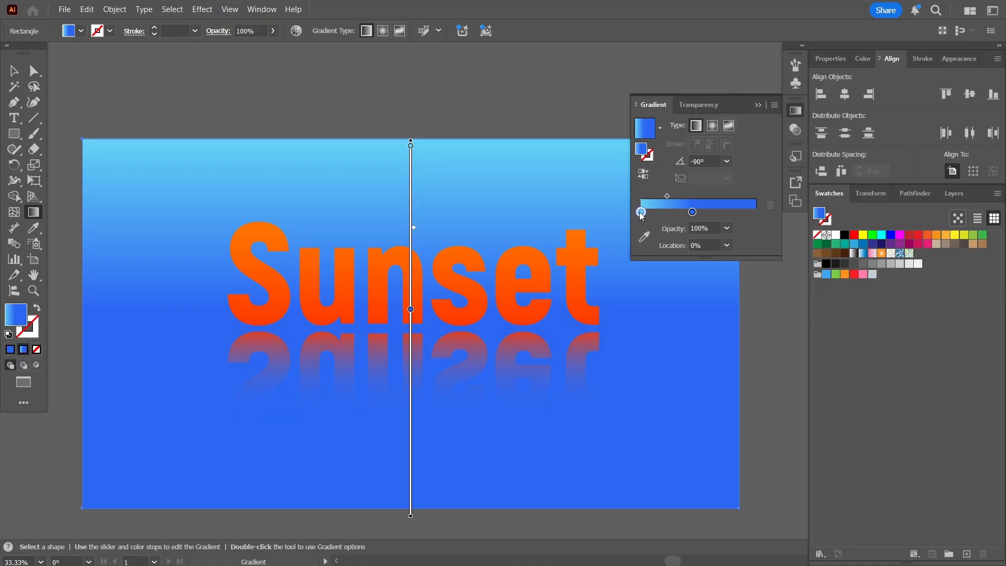
drag(643, 215, 757, 217)
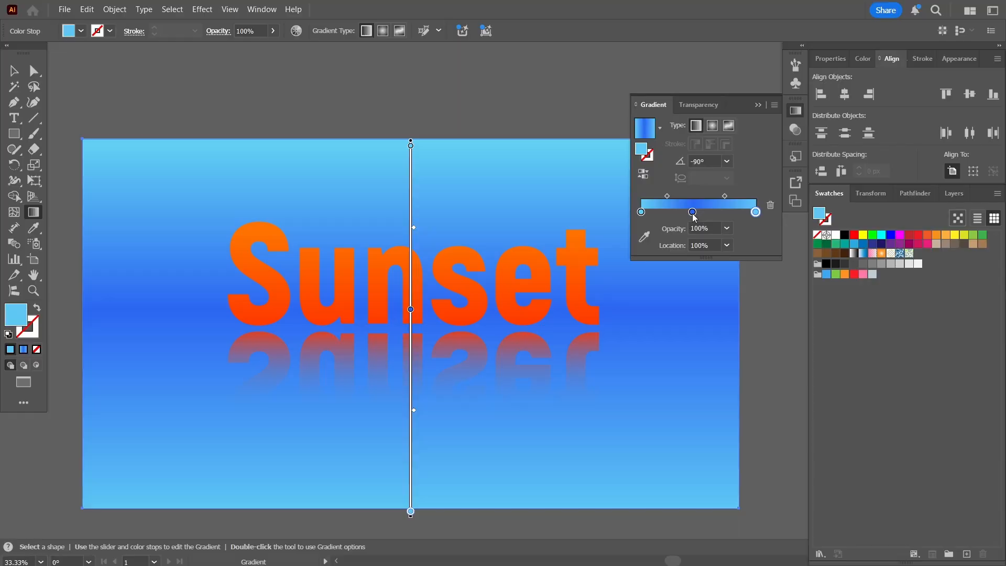
- Narrow the dark blue band by bringing both gradient midpoints close to the middle stop and placing that stop at about 50%
mouse_move(693, 213)
mouse_down()
mouse_move(703, 217)
mouse_move(678, 197)
mouse_move(708, 197)
mouse_move(695, 198)
mouse_up()
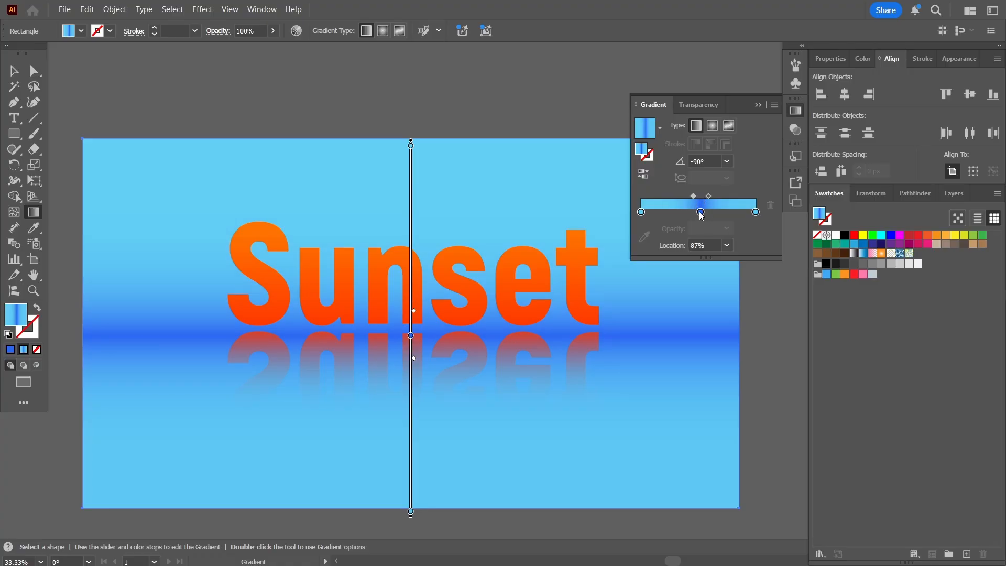
drag(701, 215, 698, 215)
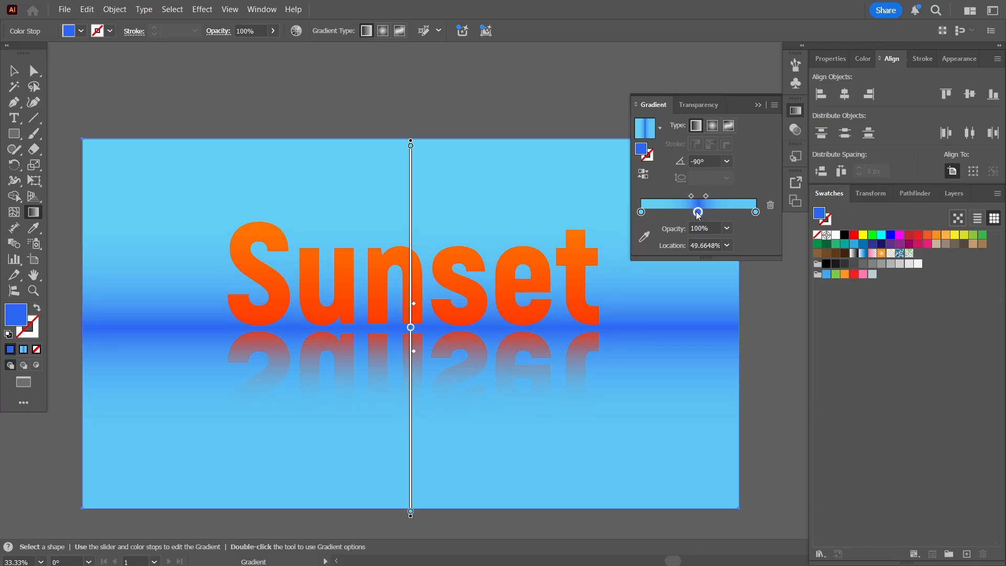
click(758, 106)
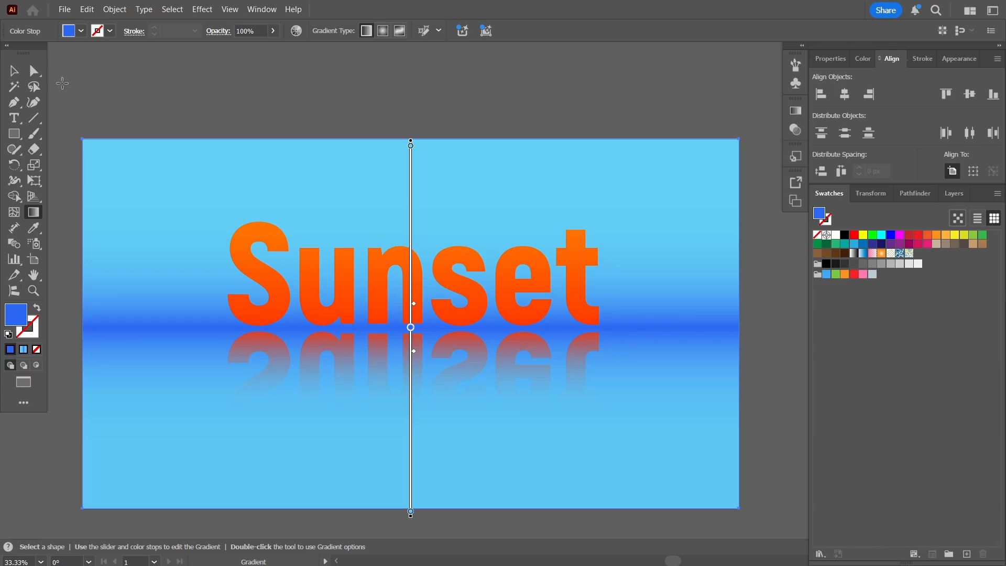
- Apply the artistic Sponge effect to the background rectangle with brush size 8, definition 8 and smoothness 13, and deselect it
click(14, 72)
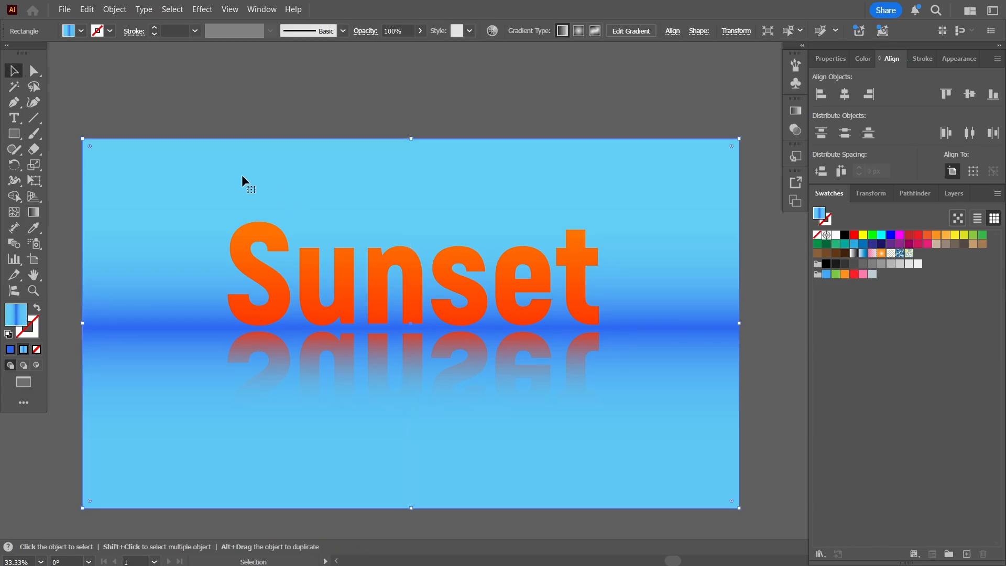
click(203, 9)
click(274, 232)
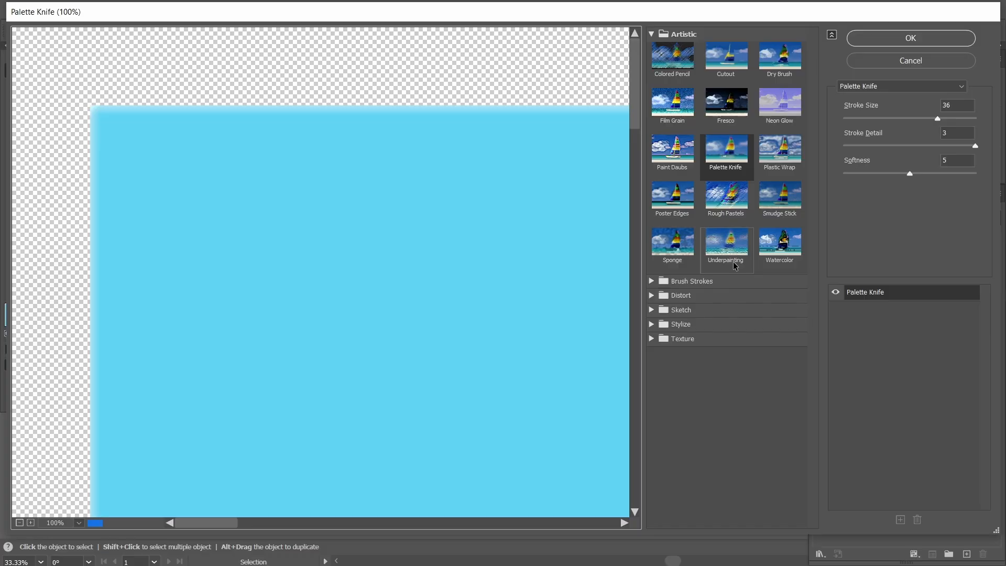
click(673, 242)
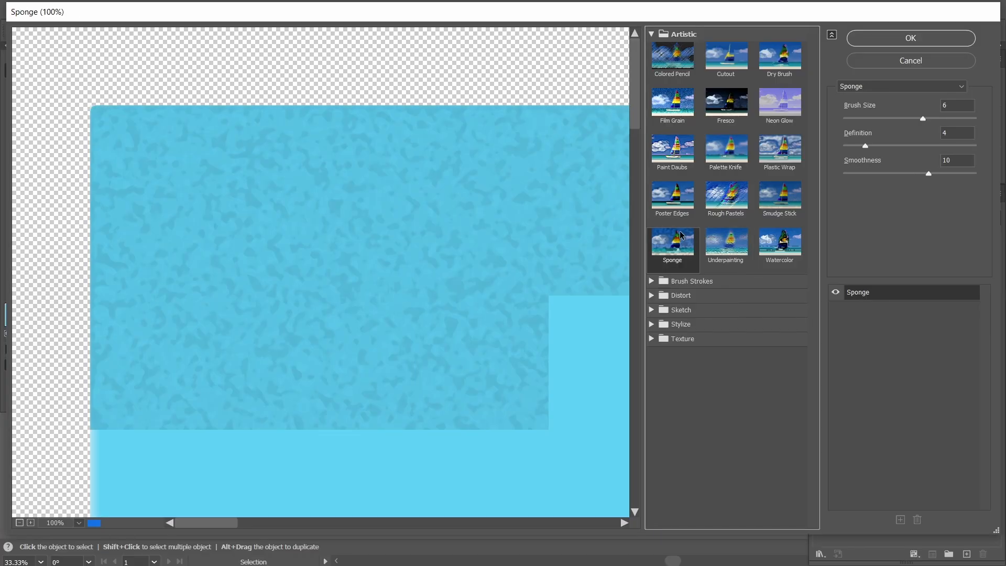
drag(921, 118, 980, 119)
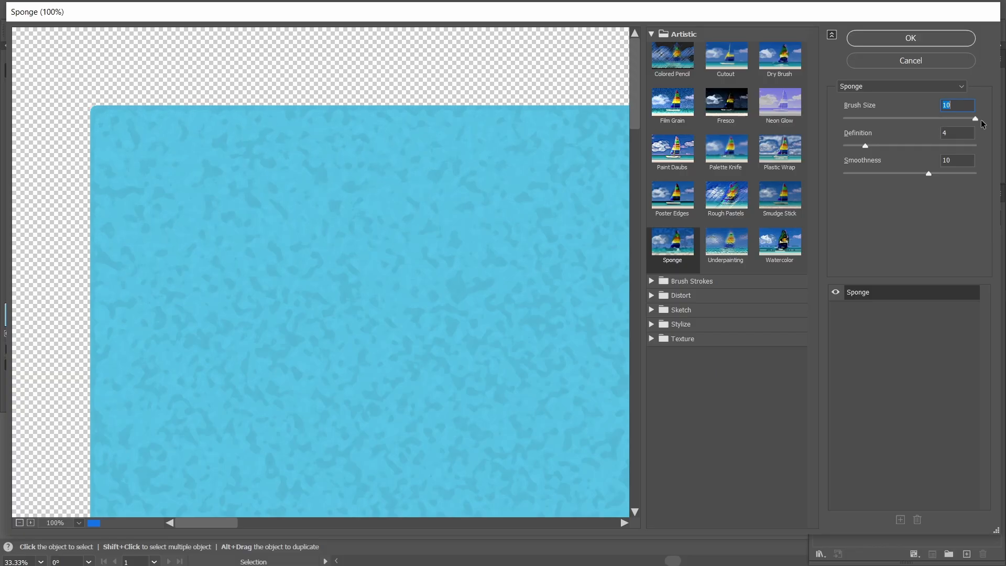
drag(864, 145, 894, 151)
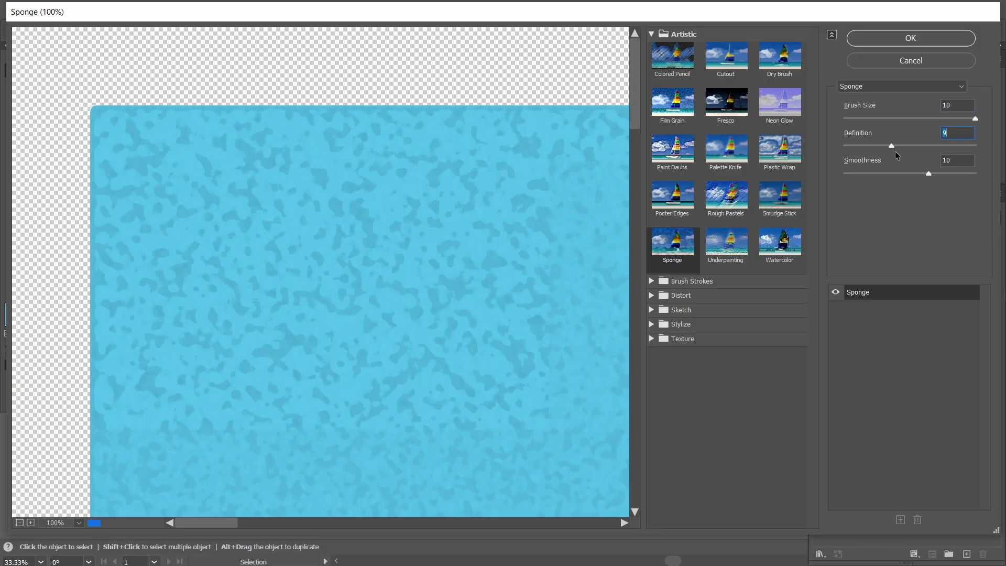
click(951, 119)
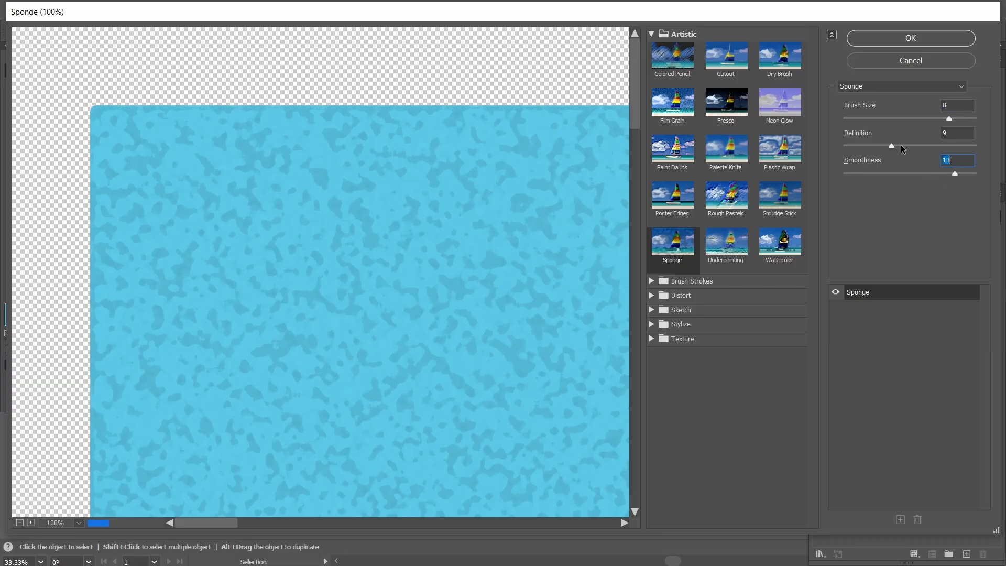
drag(892, 146, 857, 146)
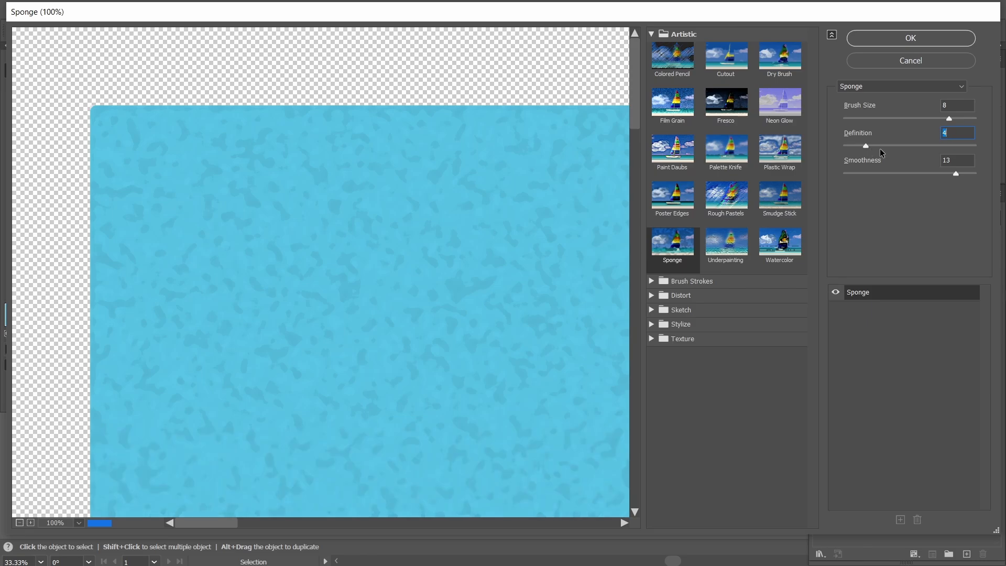
drag(865, 146, 882, 146)
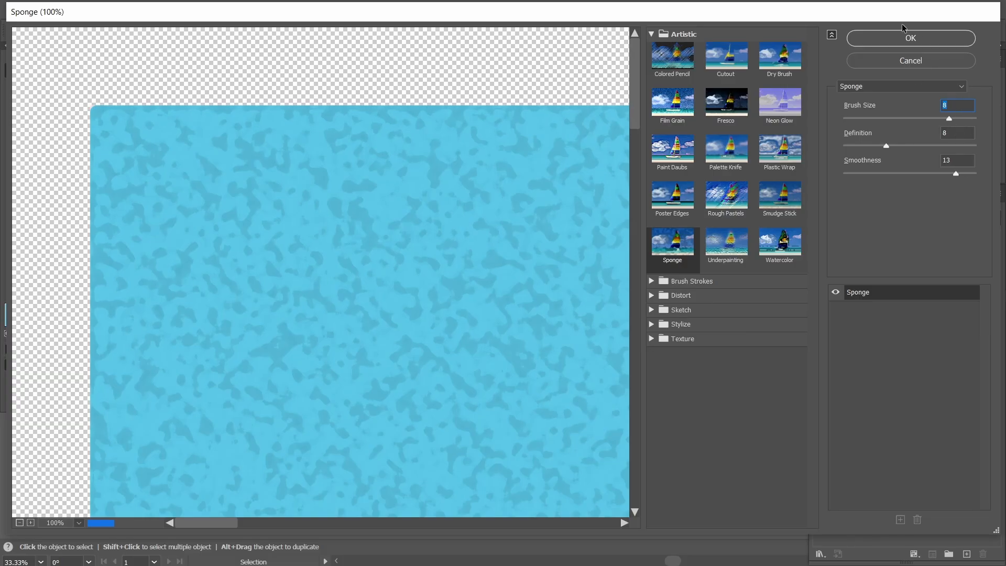
click(904, 42)
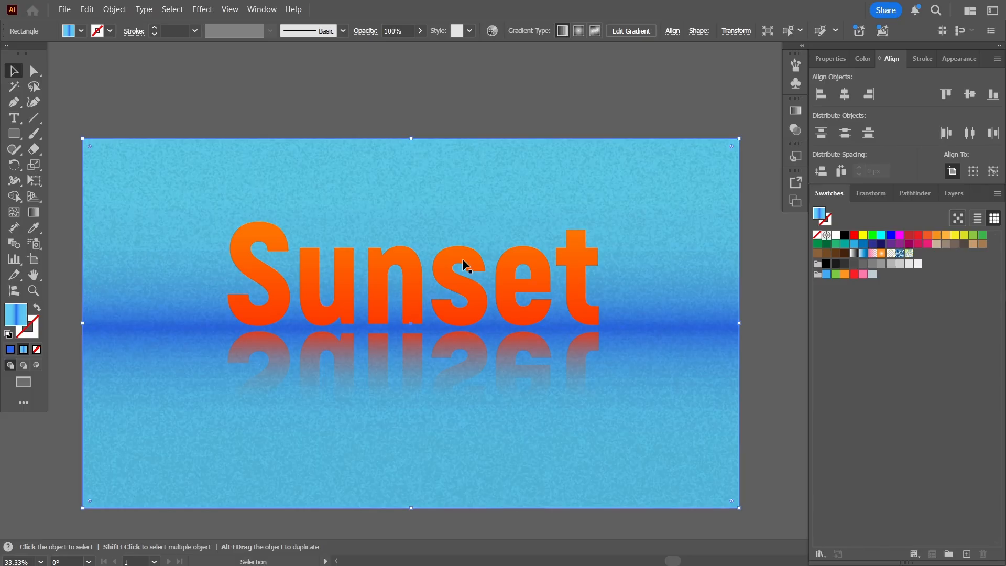
click(247, 99)
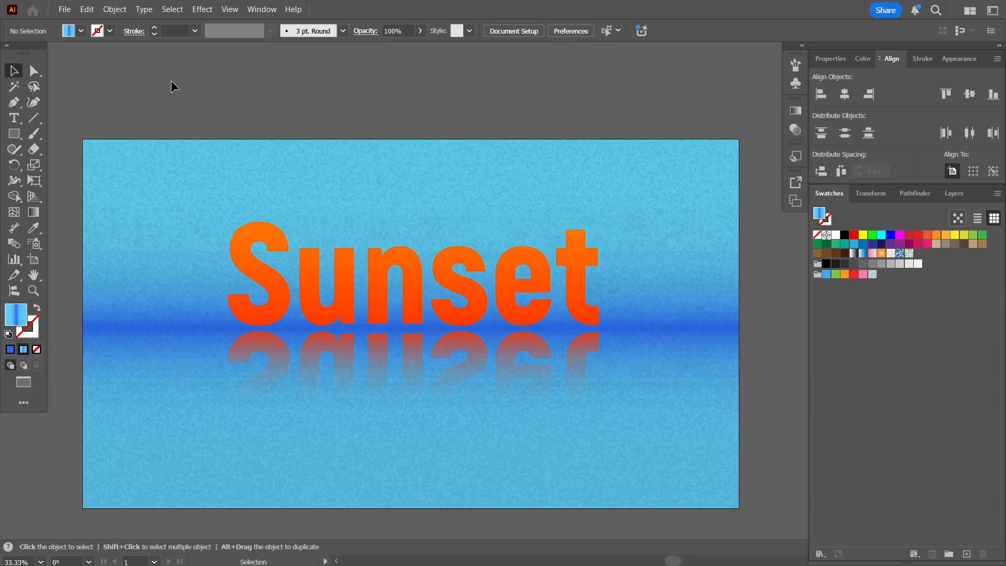
- Group the "Sunset" text with its reflection and enlarge the group proportionally from its centre by about 25%
click(241, 252)
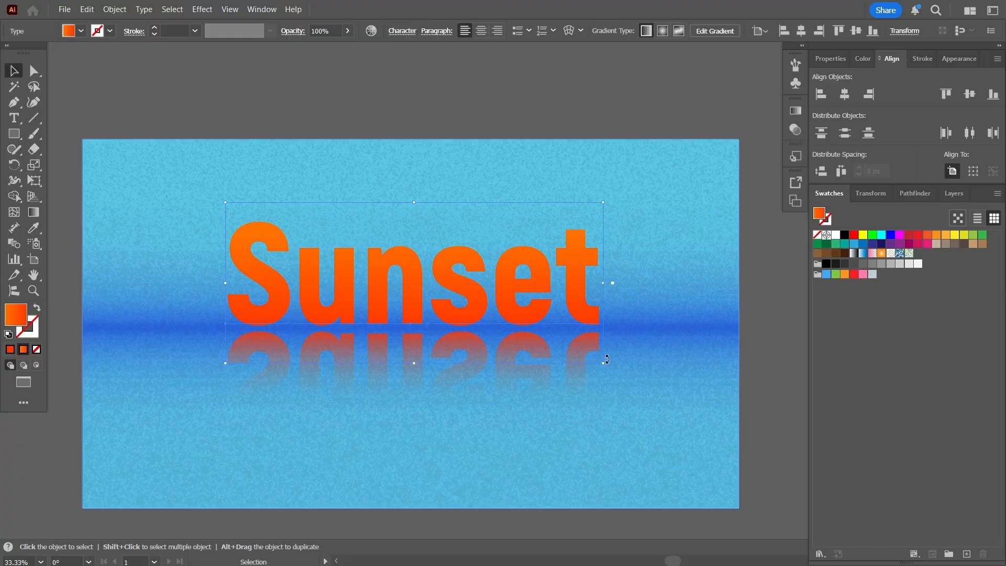
drag(603, 364, 625, 373)
key(ctrl+z)
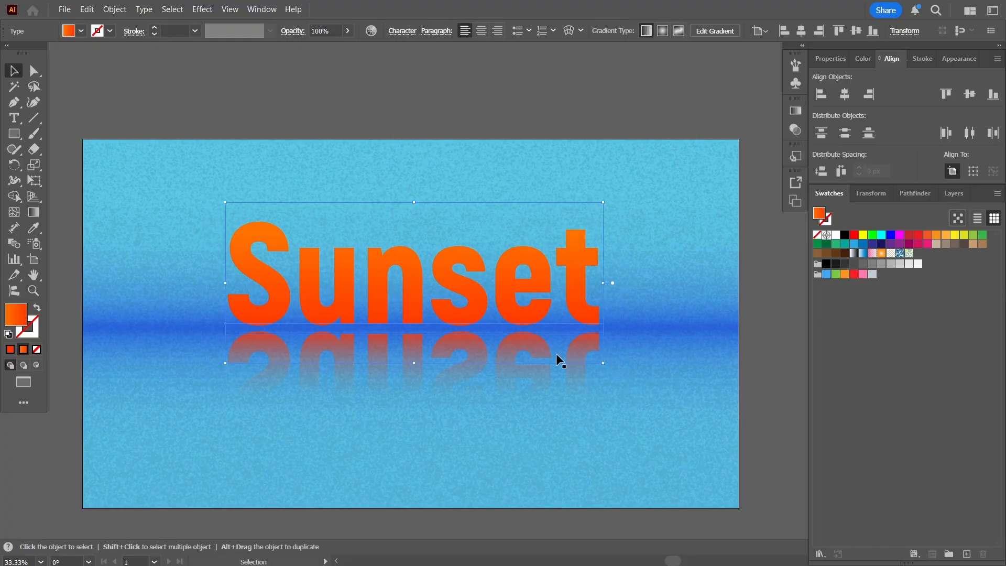
shift+click(564, 373)
key(ctrl+g)
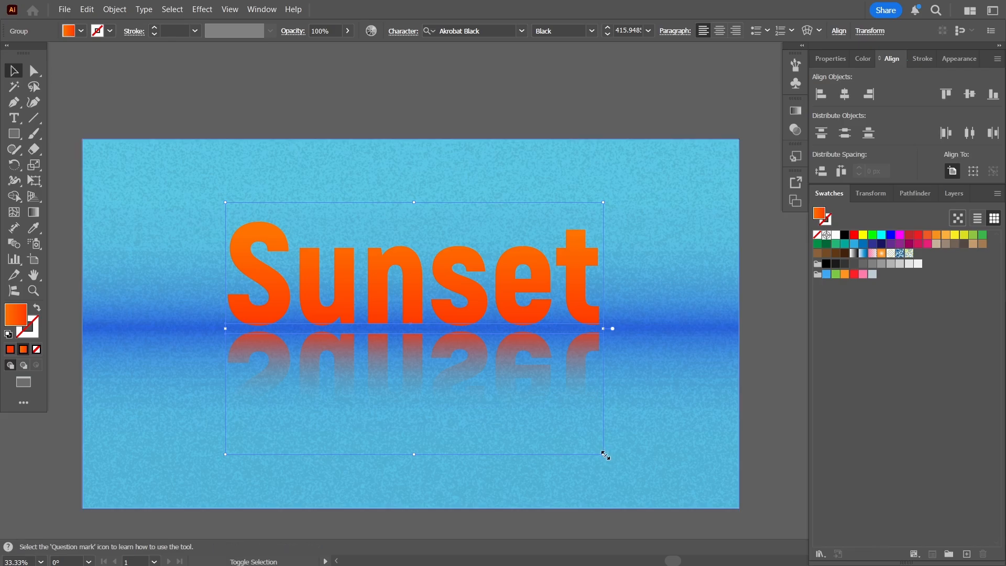
drag(603, 454, 651, 483)
click(152, 100)
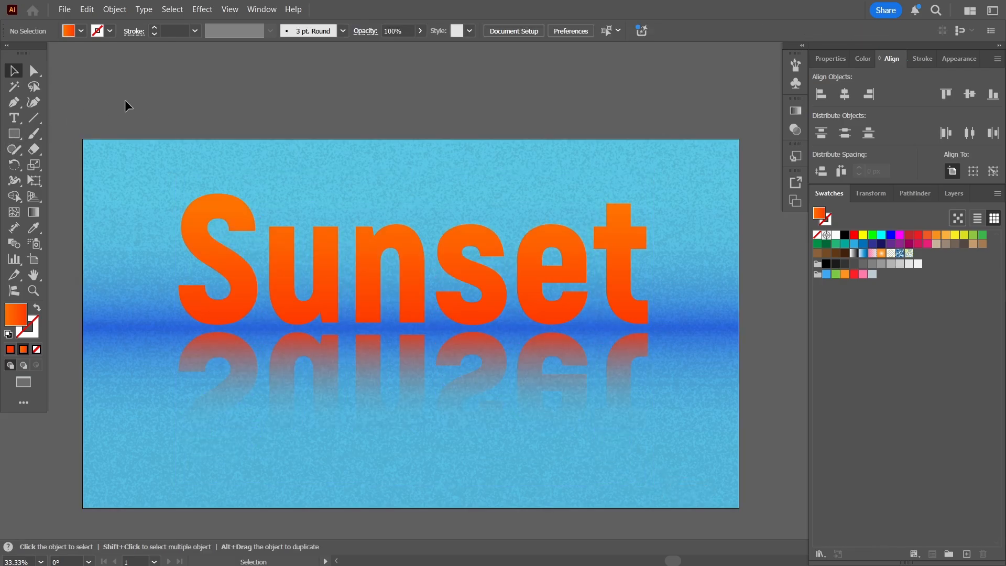
- Draw a small circle above the artboard's upper-left corner, enlarge it slightly and fill it with the orange-red swatch
key(l)
drag(116, 78, 165, 122)
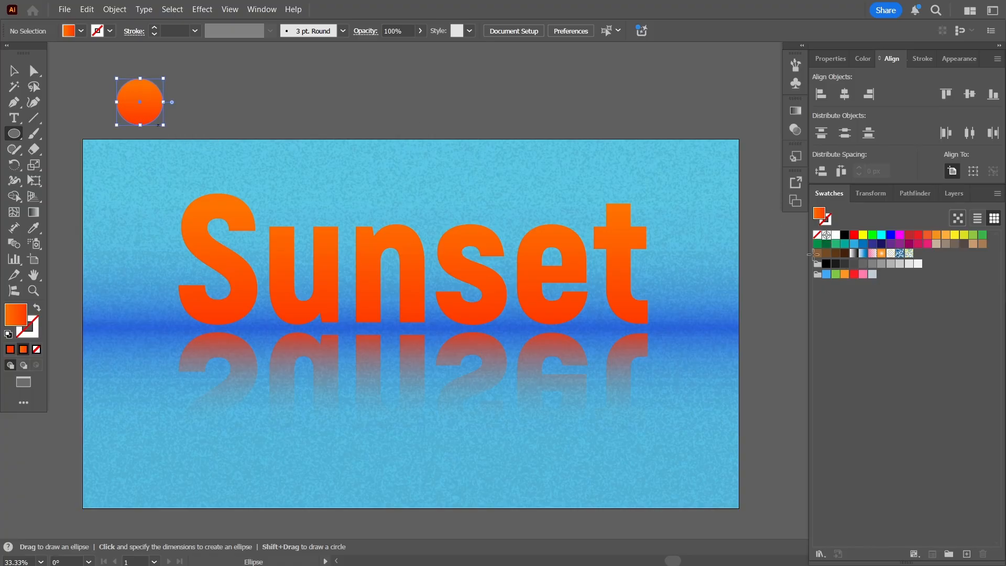
click(936, 235)
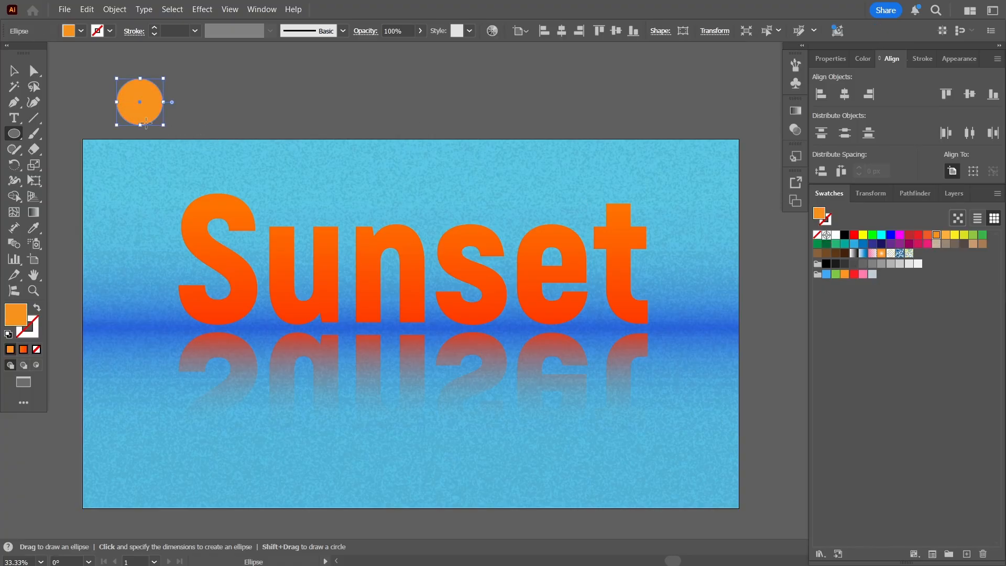
click(927, 236)
drag(163, 125, 167, 130)
click(936, 235)
click(928, 235)
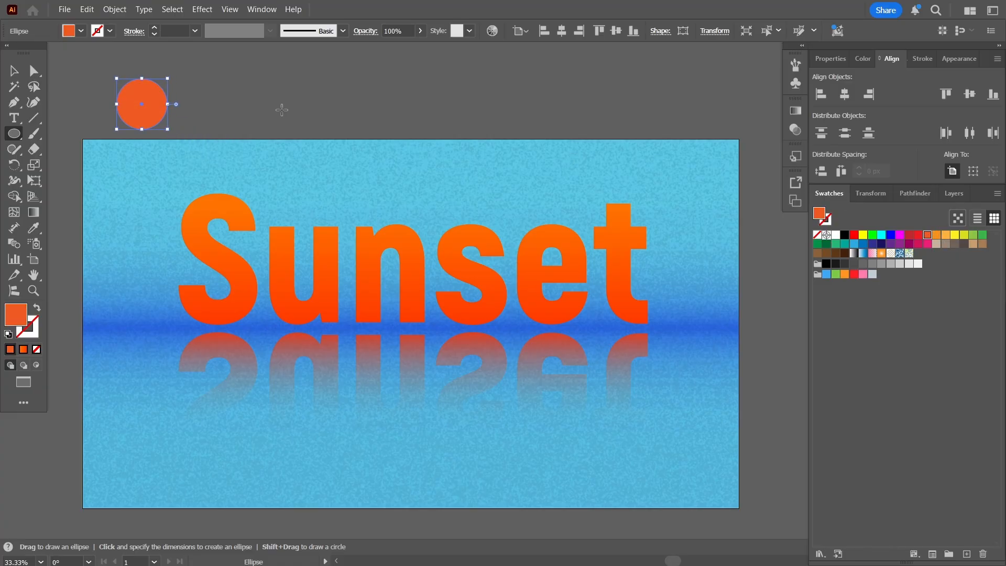
- Duplicate the orange-red circle beside the original, enlarge the copy and fill it with the light orange swatch
click(17, 72)
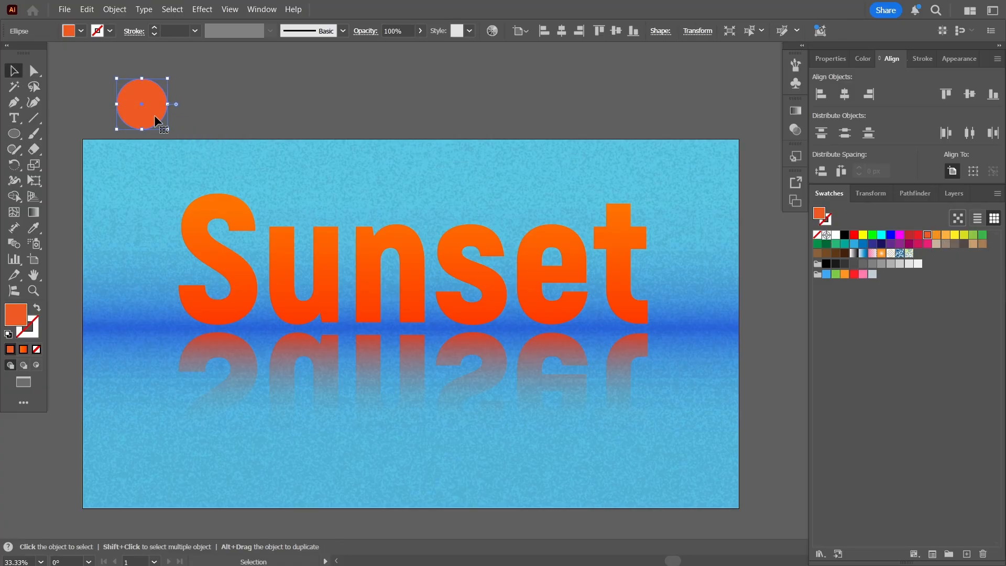
drag(156, 122, 248, 135)
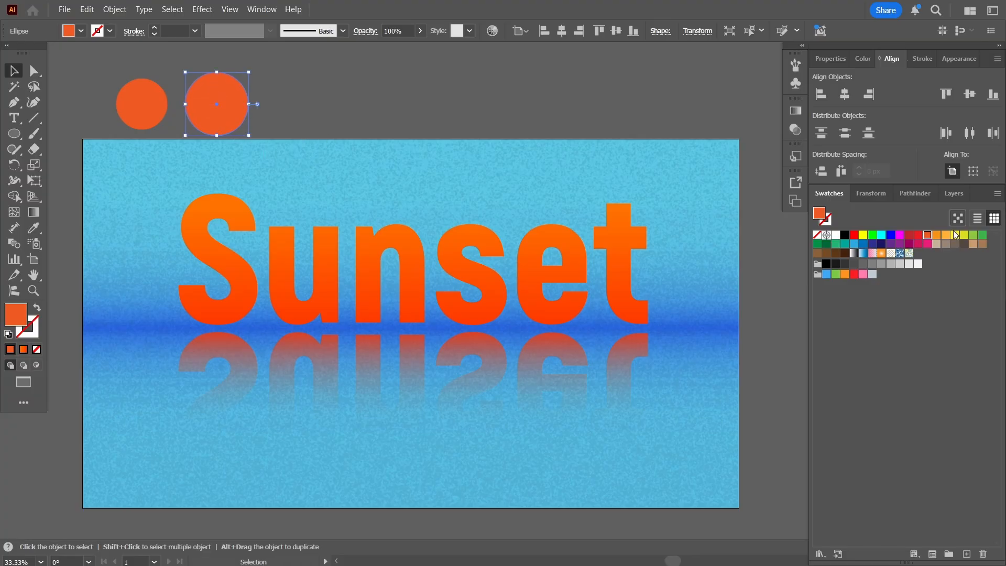
click(946, 235)
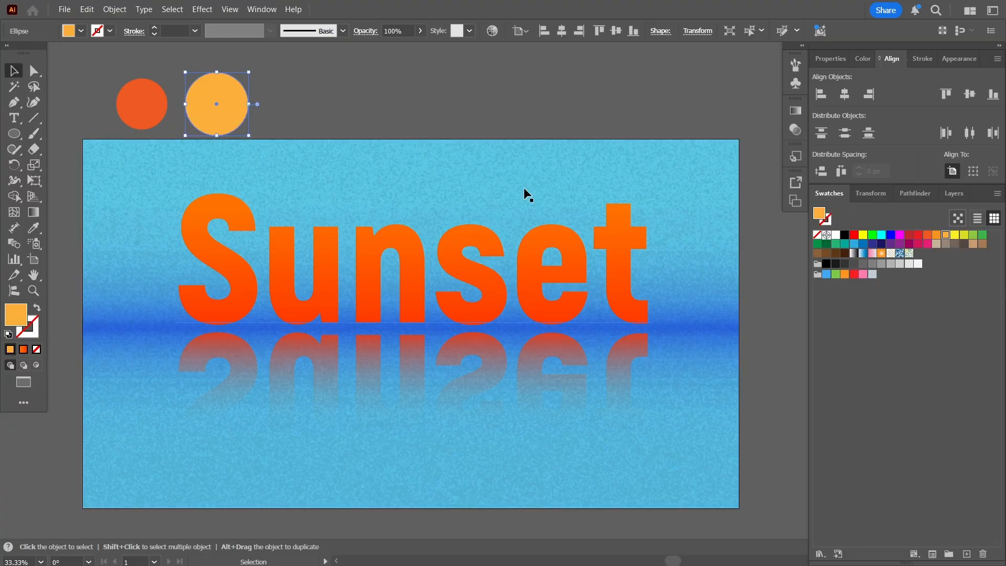
- Give the larger circle a radial gradient running from orange at its centre to orange-red at its edge
click(34, 212)
click(383, 30)
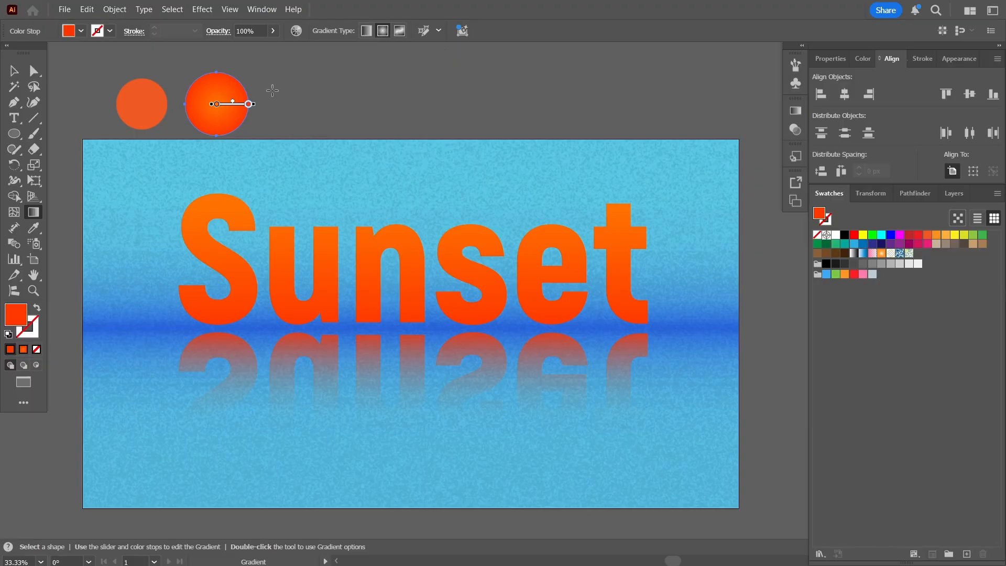
click(795, 111)
click(641, 212)
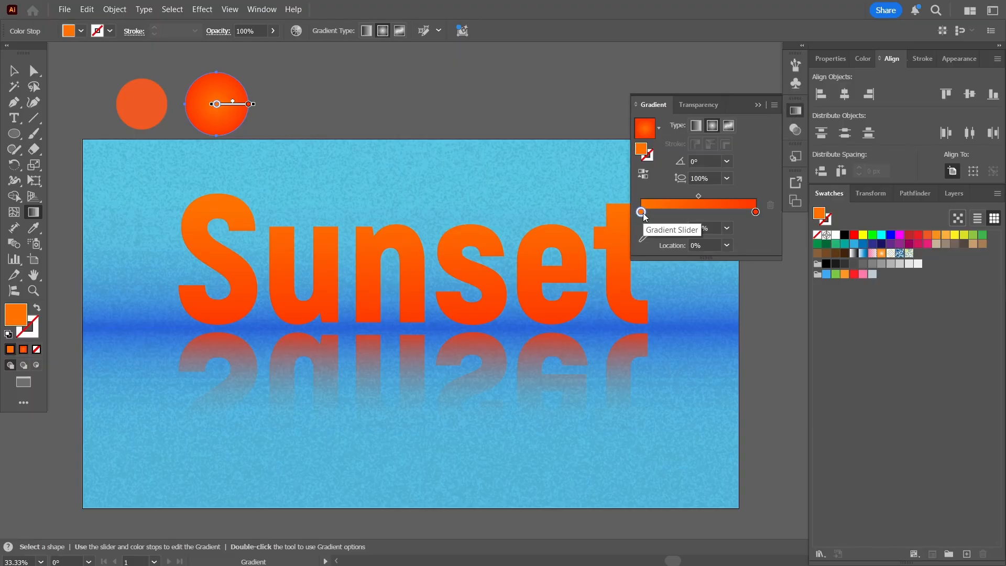
click(936, 234)
click(756, 212)
click(927, 234)
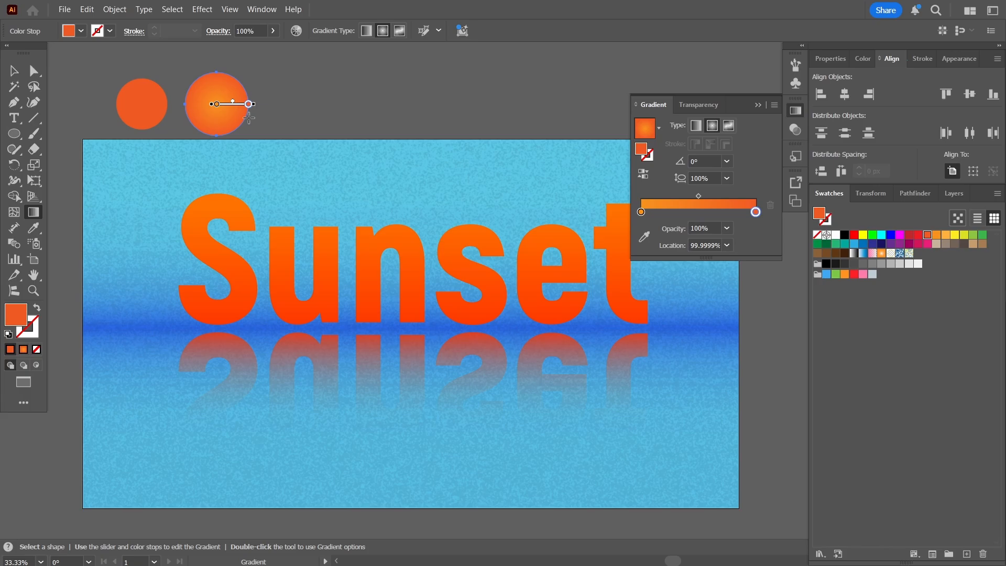
- Set the opacity of the radial gradient's outer orange-red stop to 50%
click(727, 228)
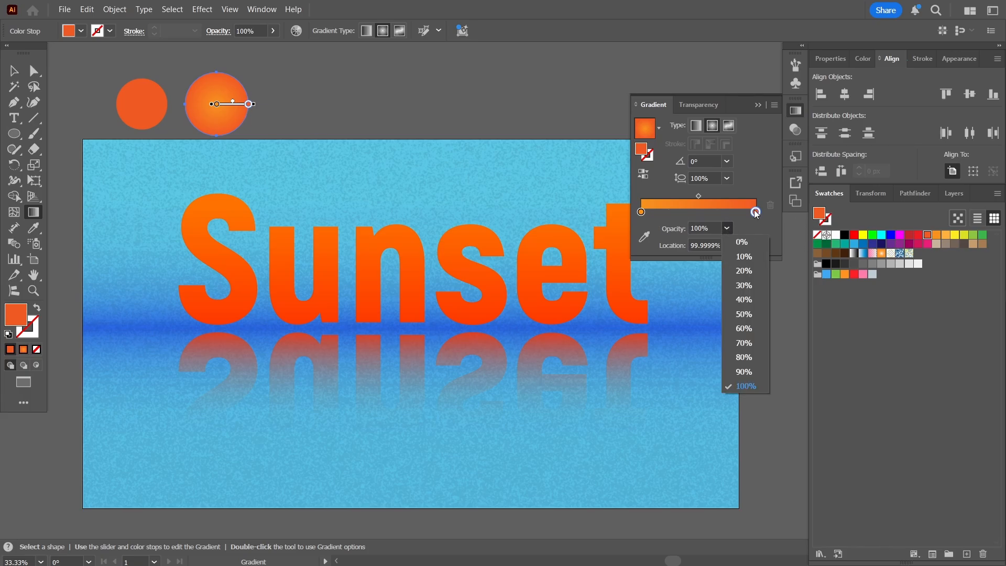
click(756, 212)
click(728, 229)
click(748, 329)
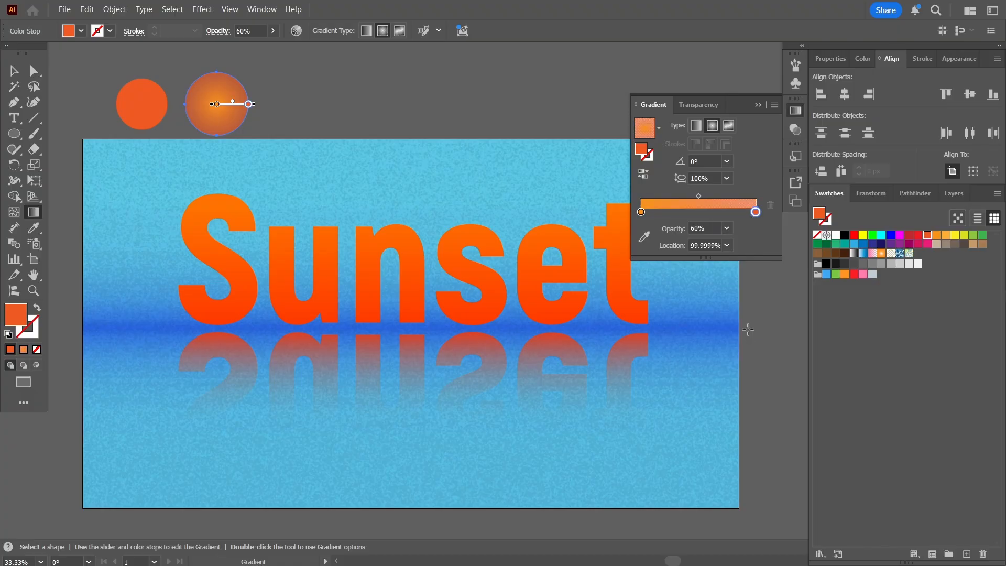
click(728, 229)
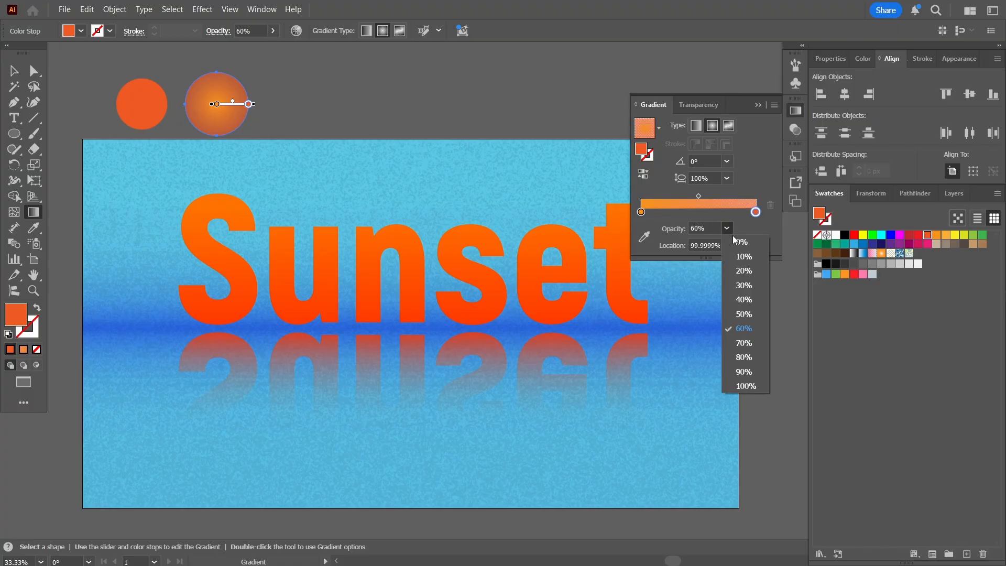
click(748, 315)
click(759, 104)
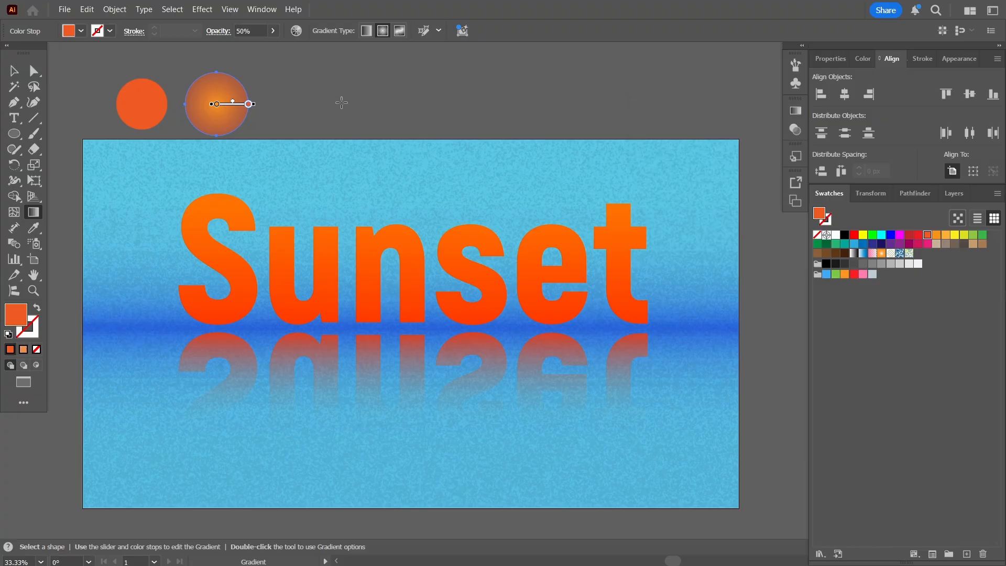
- Apply a strong Gaussian Blur to the larger gradient circle
click(202, 9)
mouse_move(329, 258)
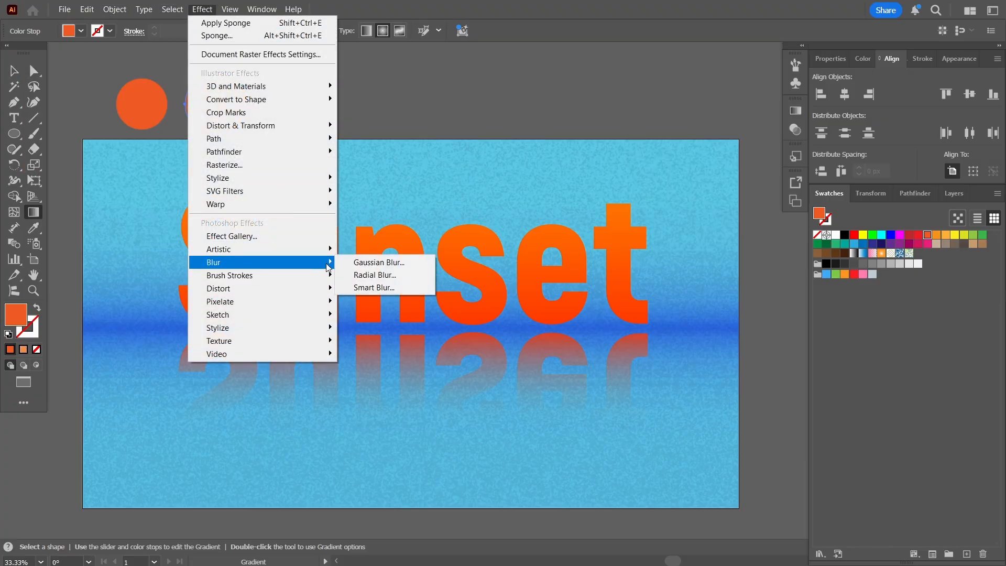
click(375, 260)
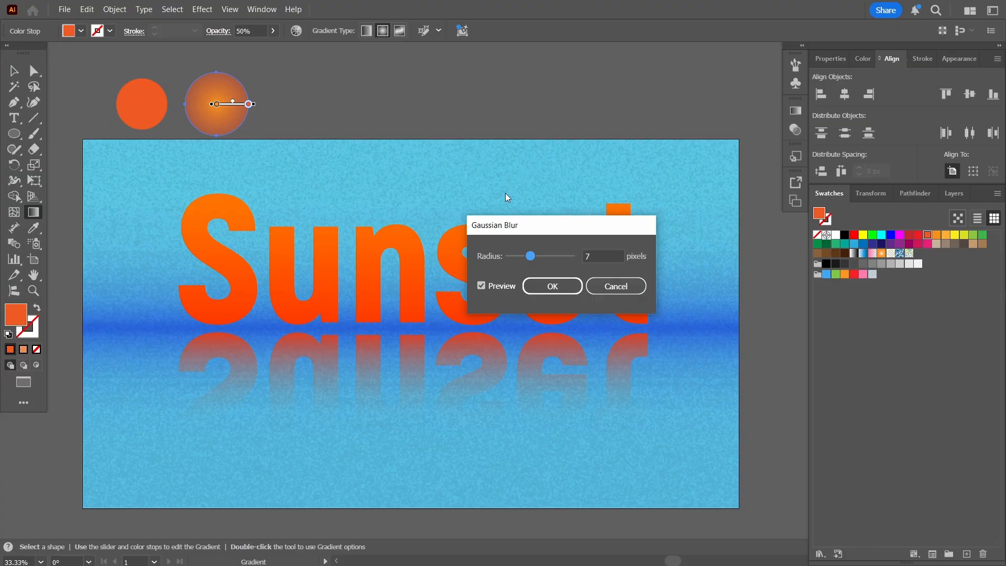
drag(526, 260, 567, 259)
click(552, 286)
- Centre the two circles on each other horizontally, and move the blurred circle back out beside the smaller one
key(v)
shift+click(208, 109)
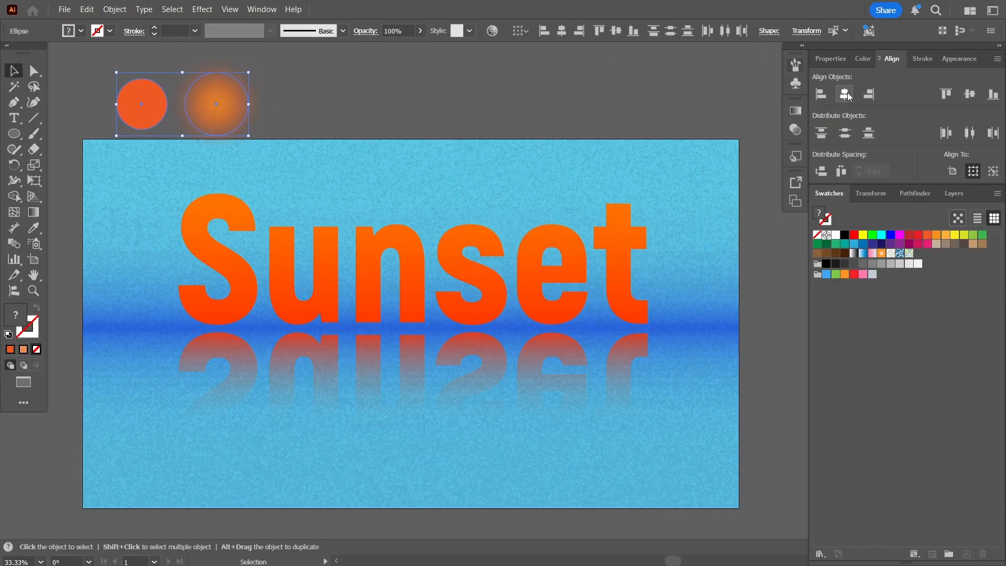
click(844, 93)
click(231, 105)
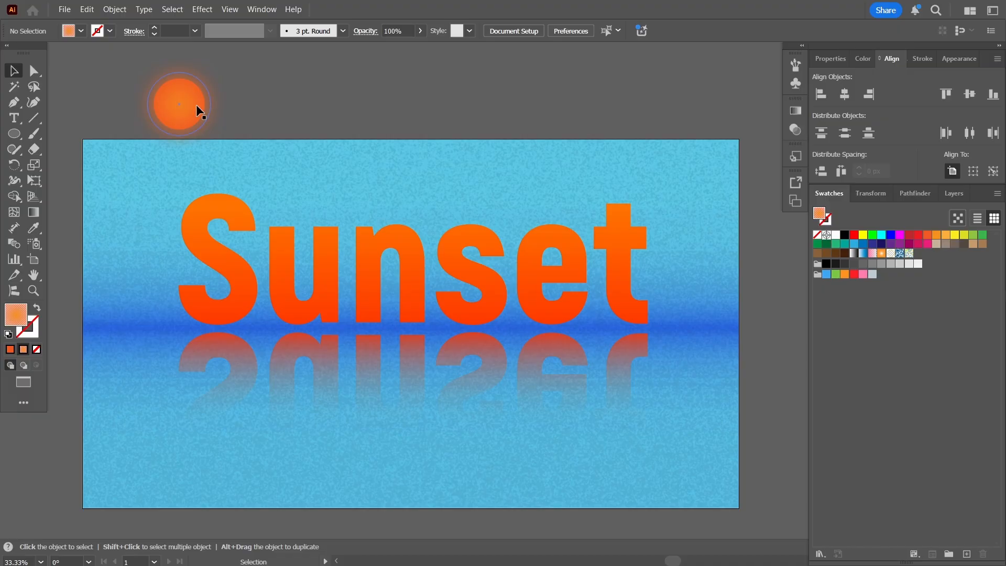
drag(196, 105, 287, 104)
- Apply a Gaussian Blur with a radius of about 30 pixels to the small orange-red circle
click(167, 111)
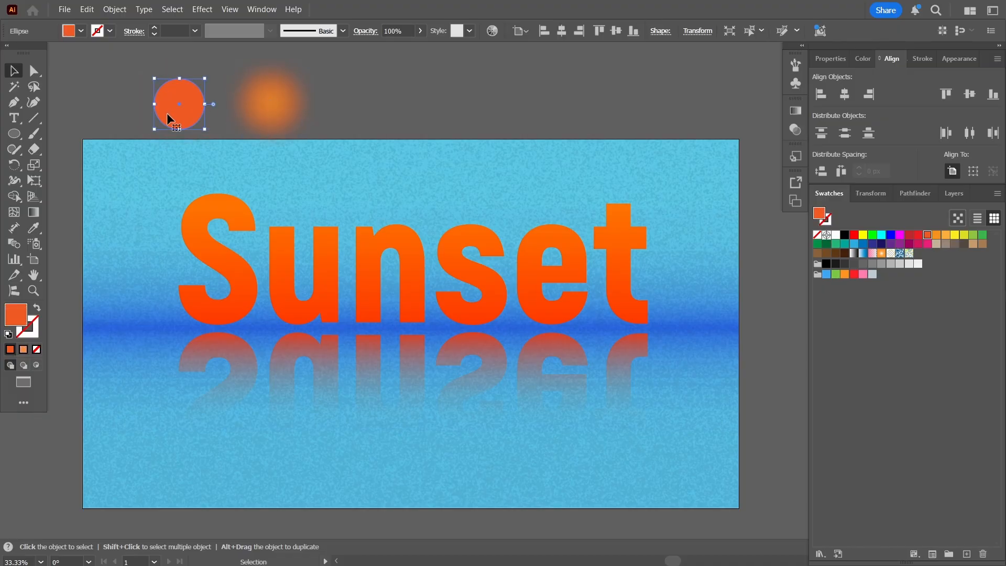
click(200, 11)
mouse_move(260, 265)
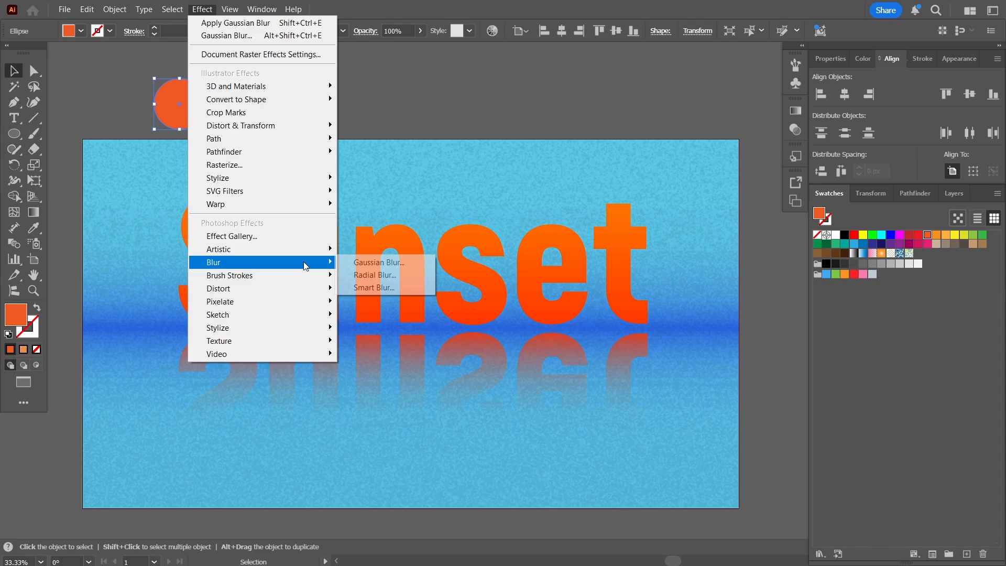
click(380, 263)
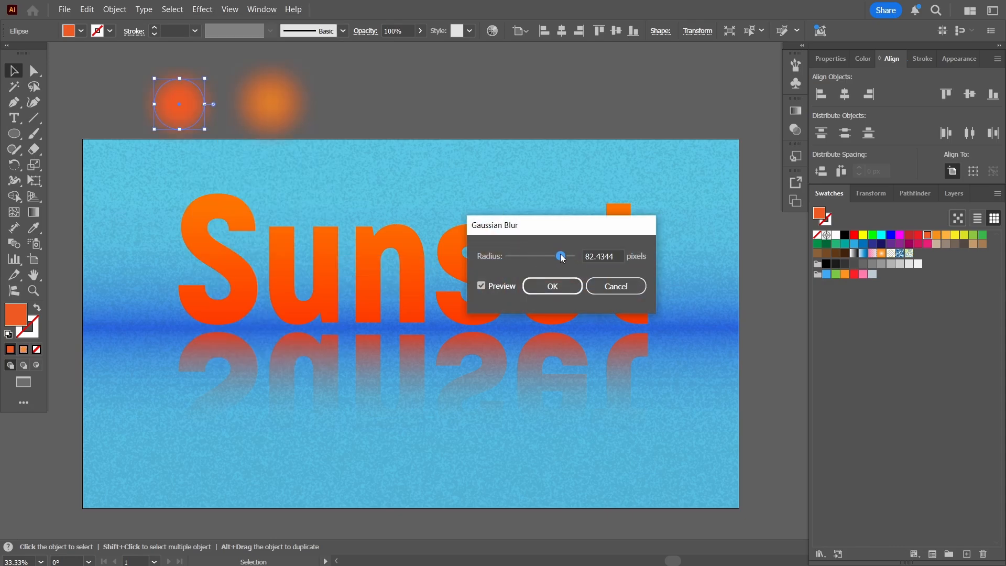
mouse_move(562, 258)
mouse_down()
mouse_move(538, 257)
mouse_move(548, 258)
mouse_up()
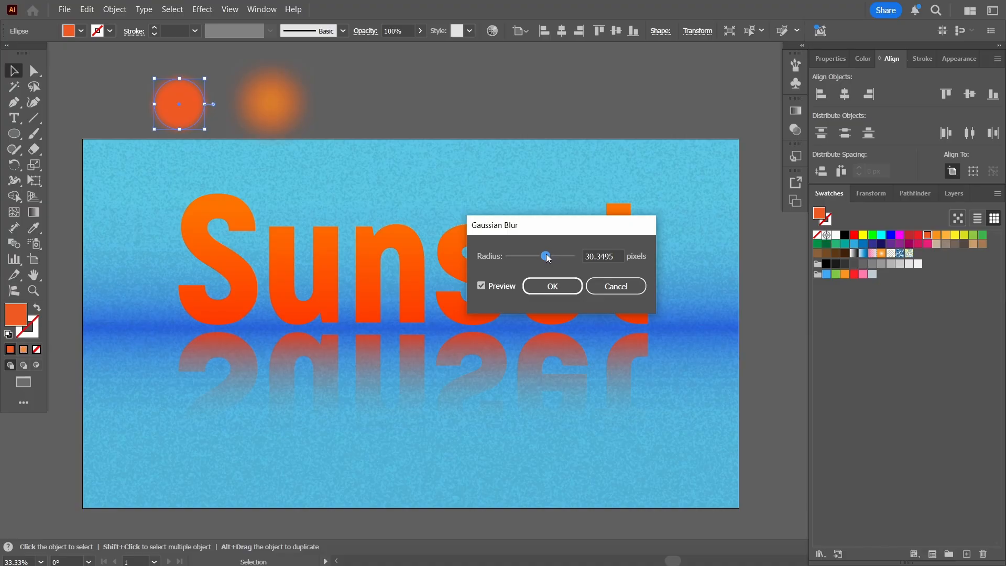
click(552, 286)
click(325, 105)
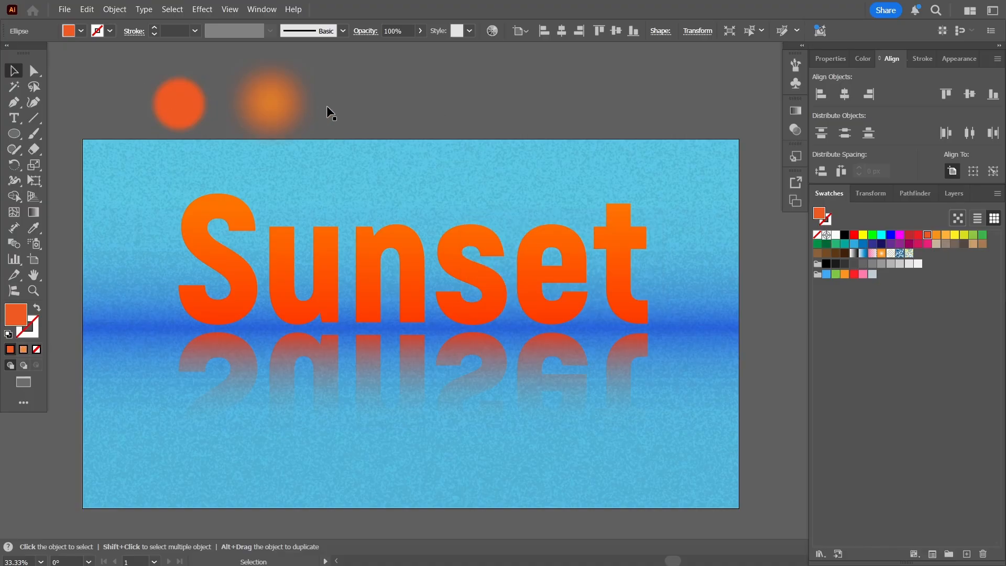
- Centre the two blurred circles on each other horizontally and vertically and group them as one sun
drag(151, 101, 150, 101)
click(845, 94)
click(969, 95)
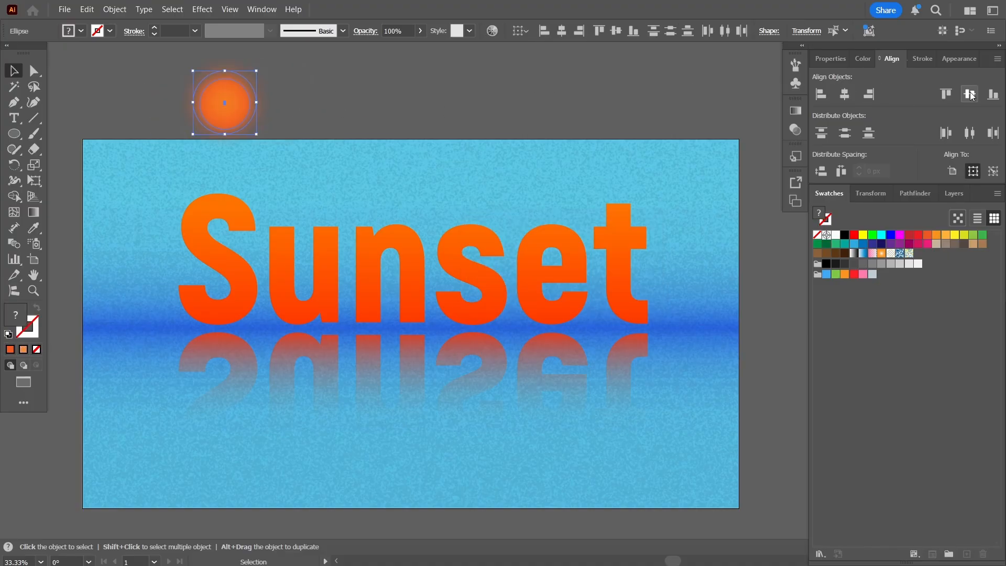
click(456, 70)
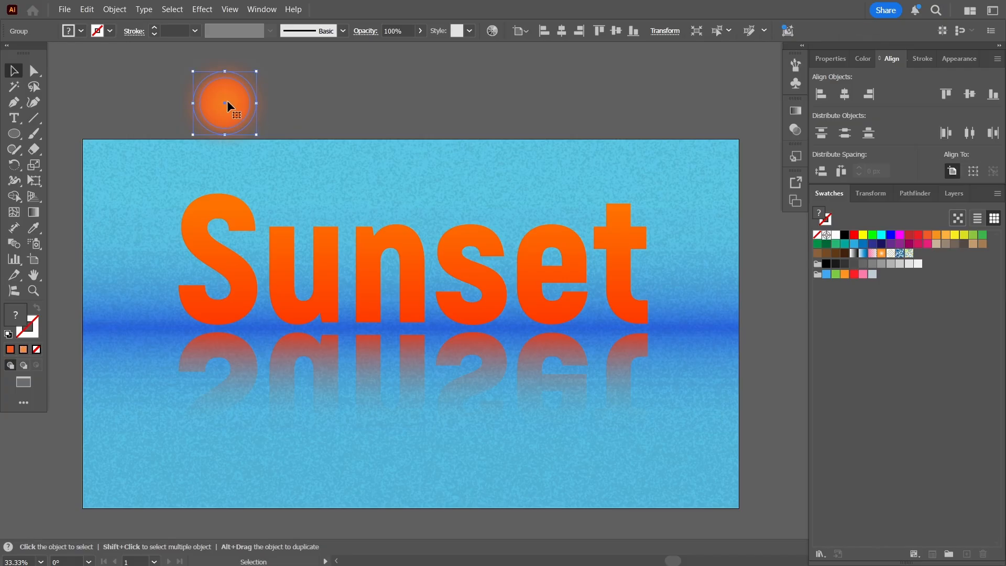
- Place the grouped sun at the upper-left curve of the letter S, behind the "Sunset" text
drag(228, 100, 189, 214)
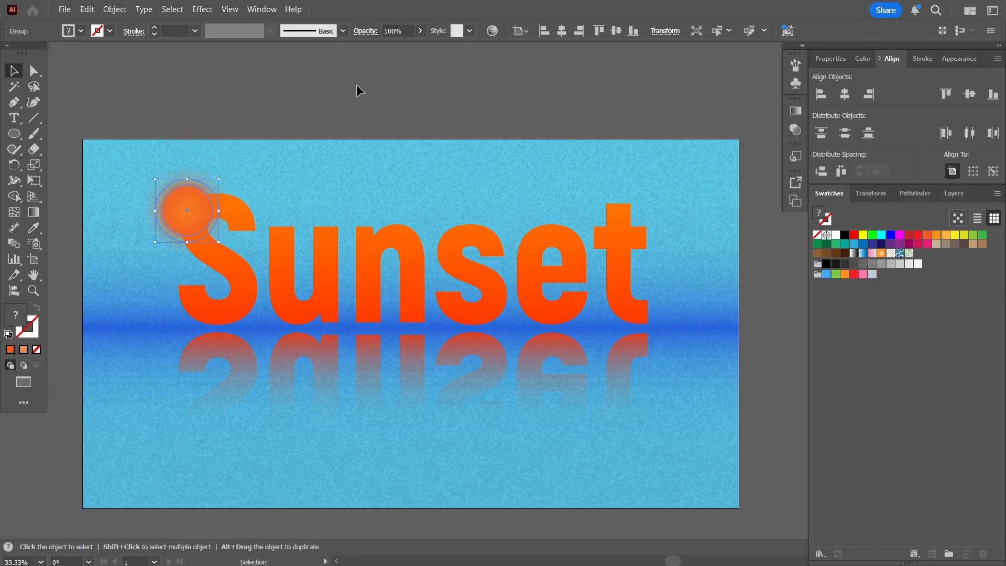
click(357, 86)
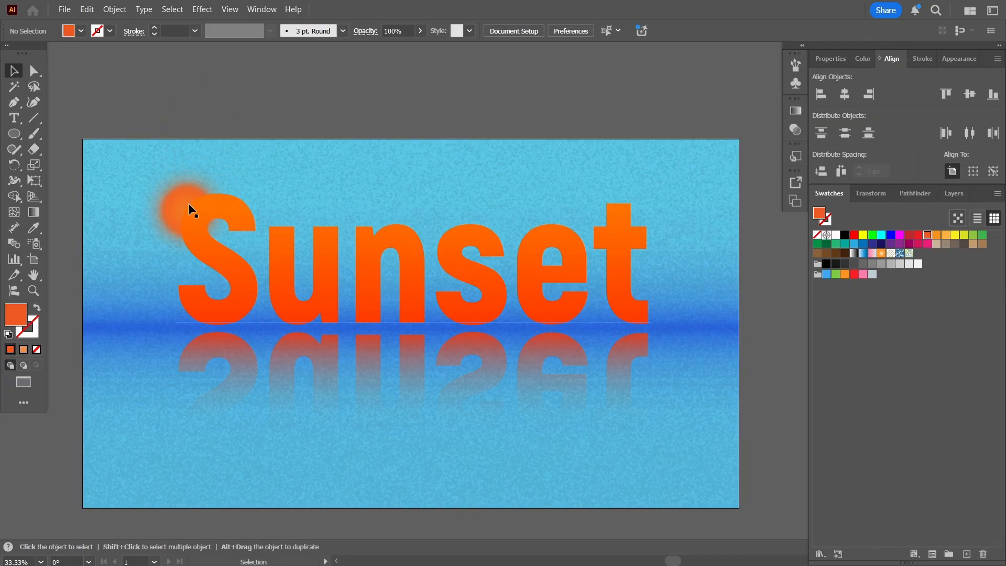
mouse_move(177, 197)
mouse_down()
mouse_move(157, 206)
mouse_move(183, 193)
mouse_move(161, 203)
mouse_move(165, 191)
mouse_up()
key(ctrl+z)
click(153, 200)
key(ctrl+z)
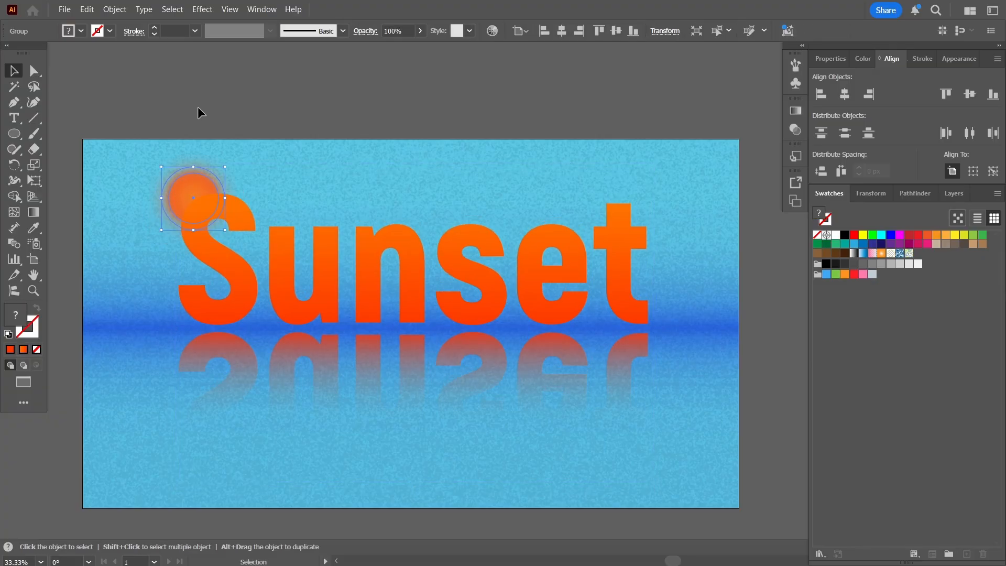
click(207, 76)
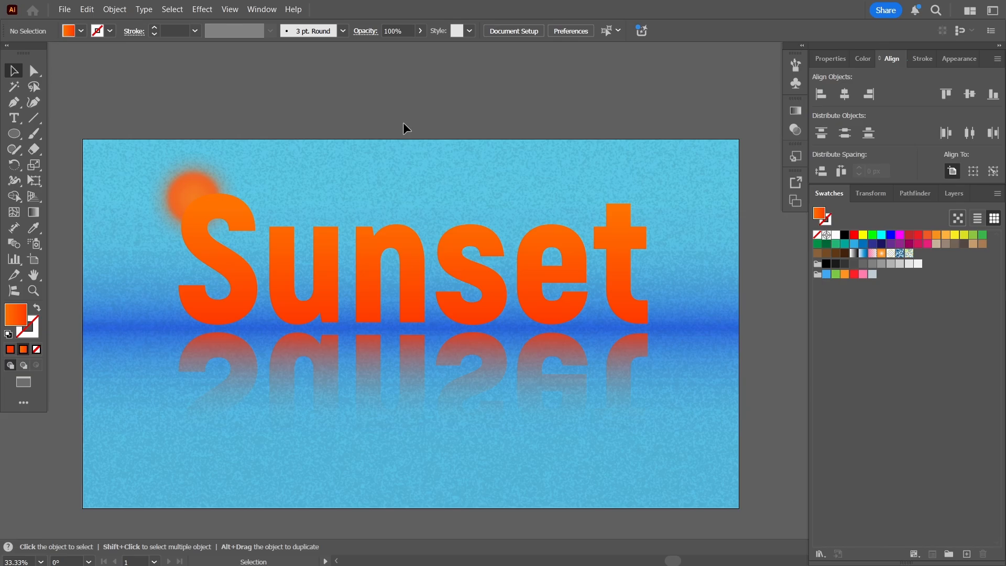
click(468, 181)
scroll(467, 179, down, 3)
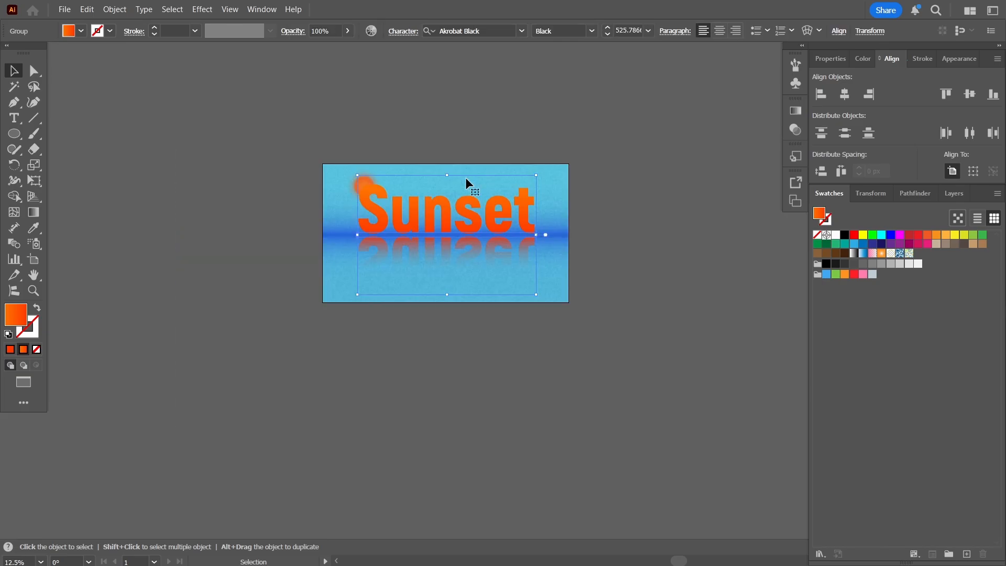
click(652, 163)
scroll(627, 161, up, 1)
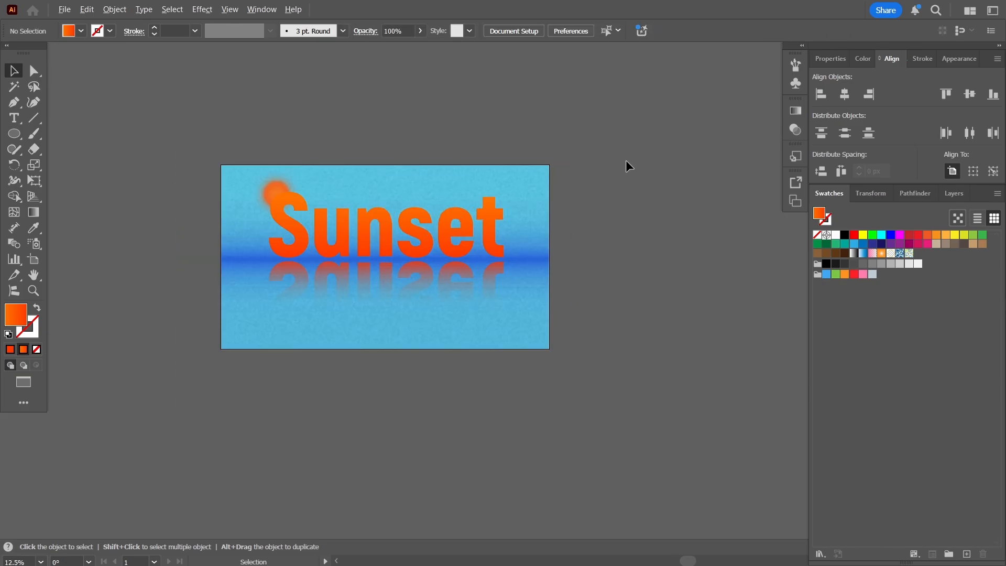
scroll(152, 197, up, 1)
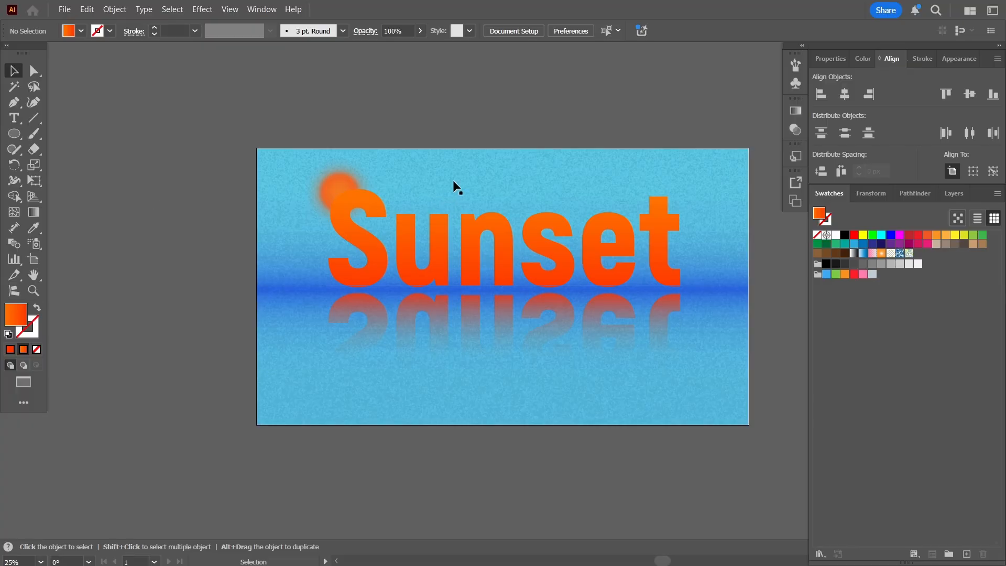
key(space)
drag(462, 116, 421, 121)
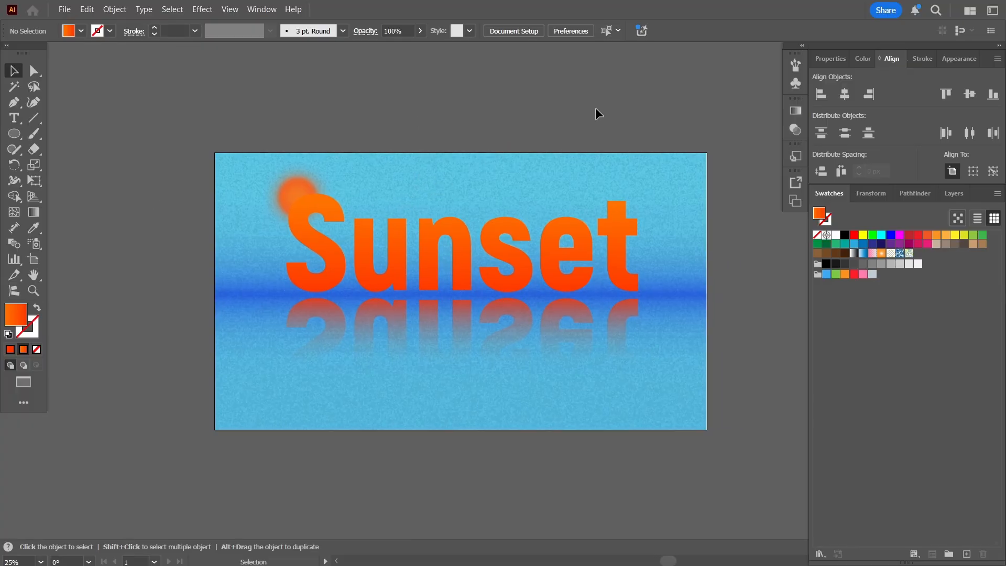
- Apply the Texturizer effect from the Effect Gallery to the "Sunset" text group
click(514, 261)
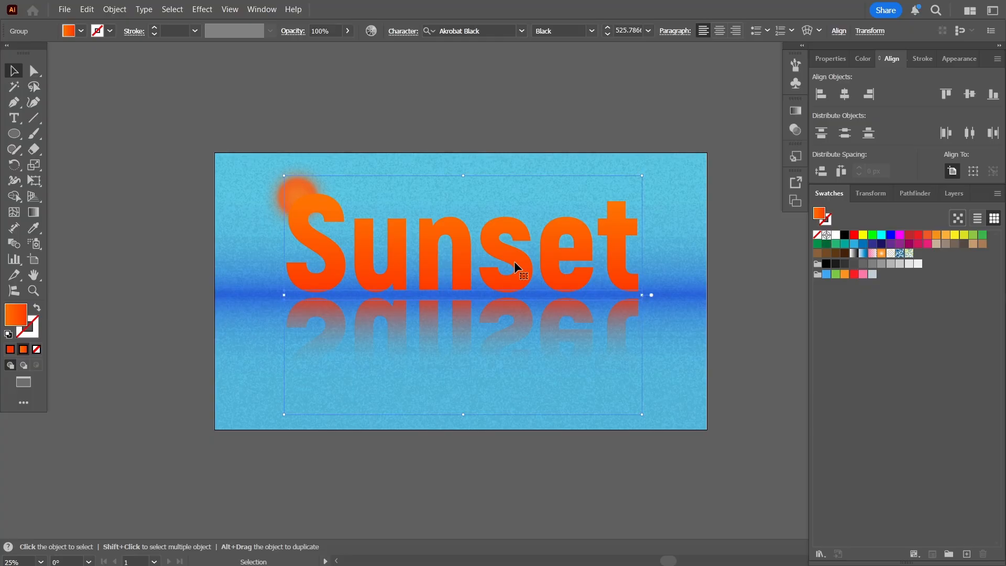
click(202, 9)
key(Up)
key(Up)
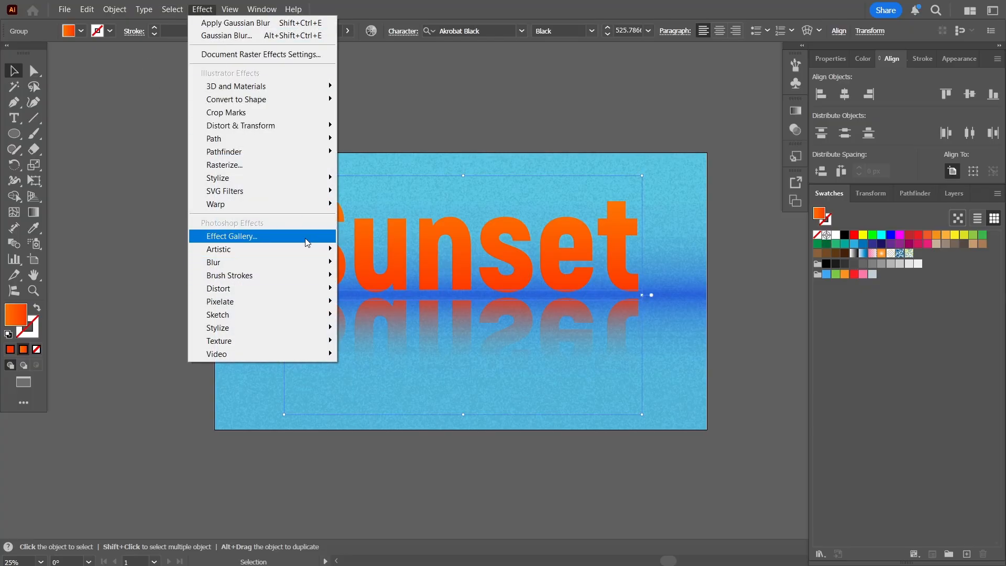
key(Return)
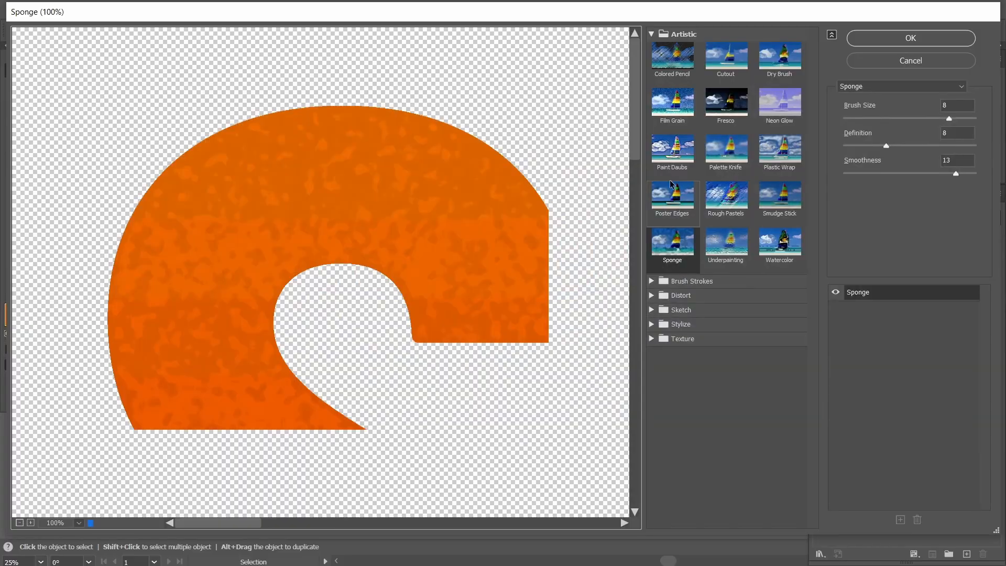
click(692, 338)
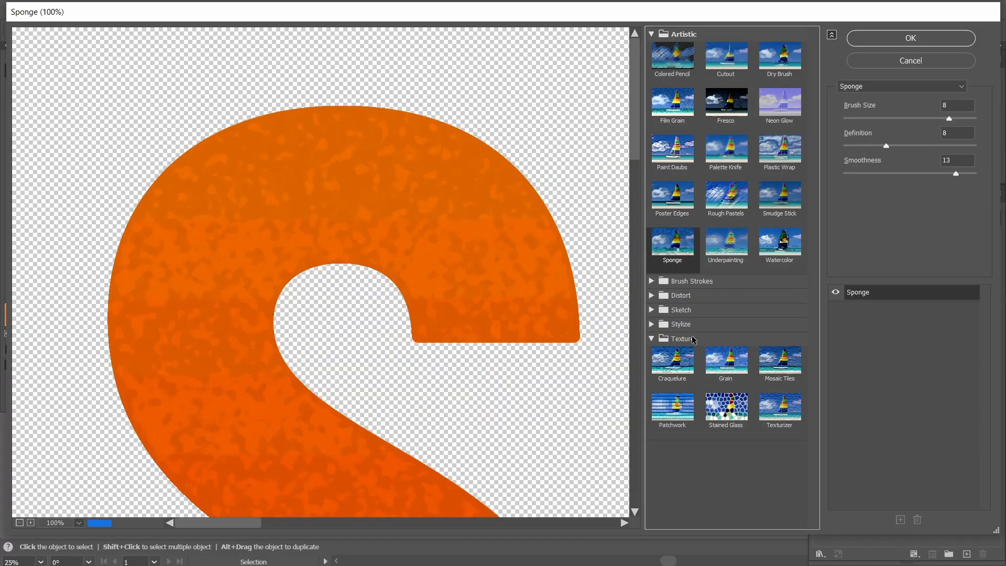
click(781, 362)
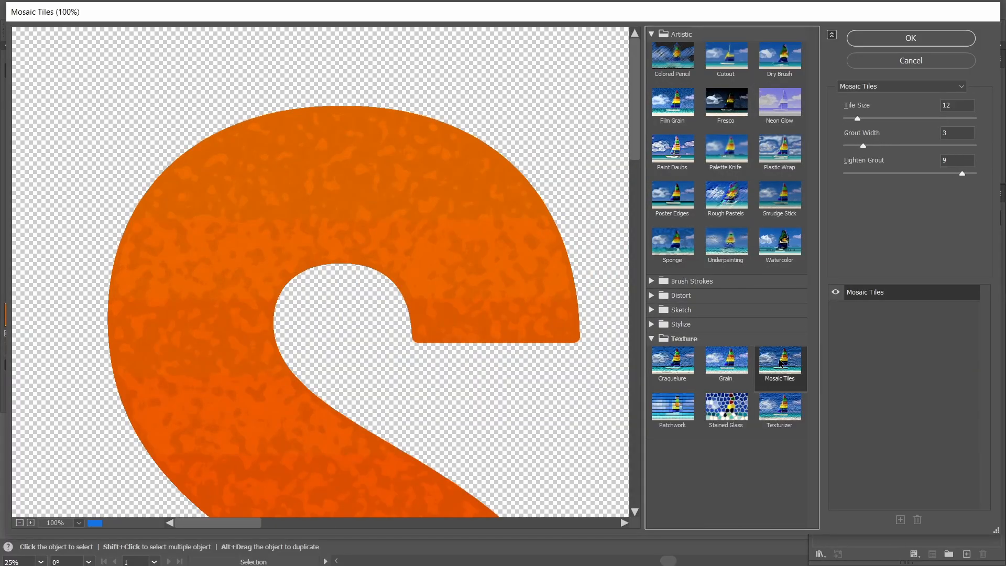
click(779, 409)
click(911, 38)
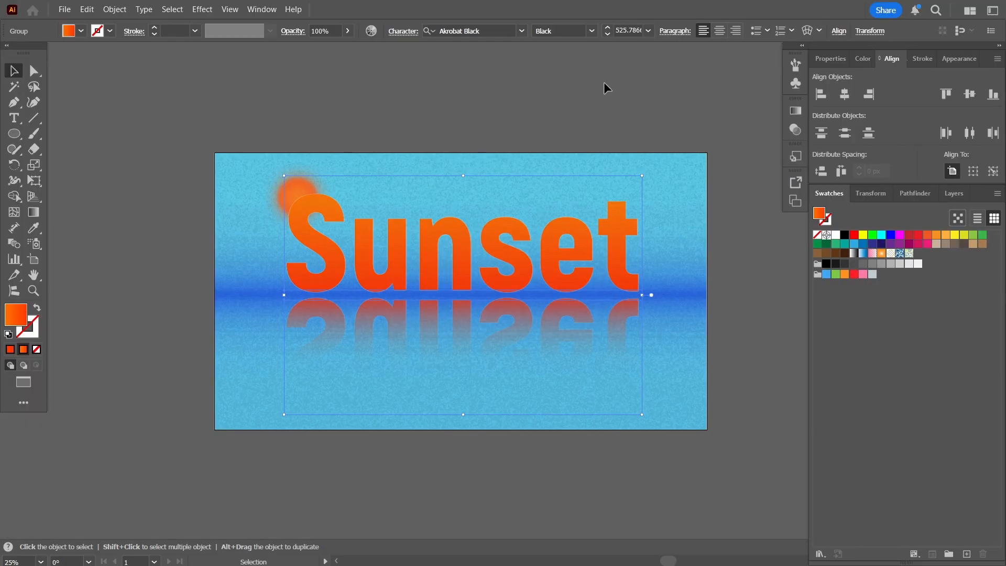
click(662, 118)
- Examine the finished artwork in full-screen mode, fitted to the screen
scroll(576, 152, right, 1)
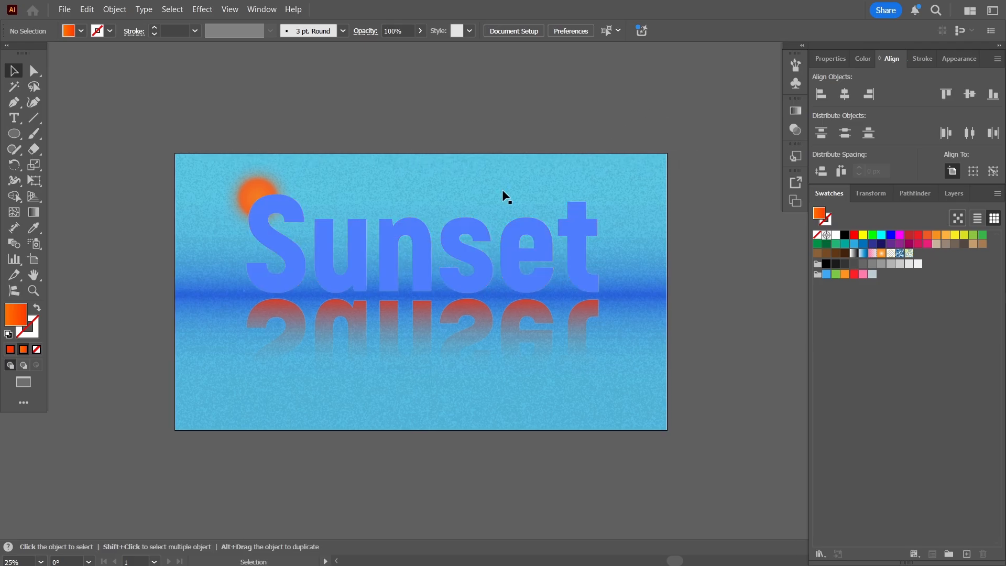
scroll(502, 190, up, 1)
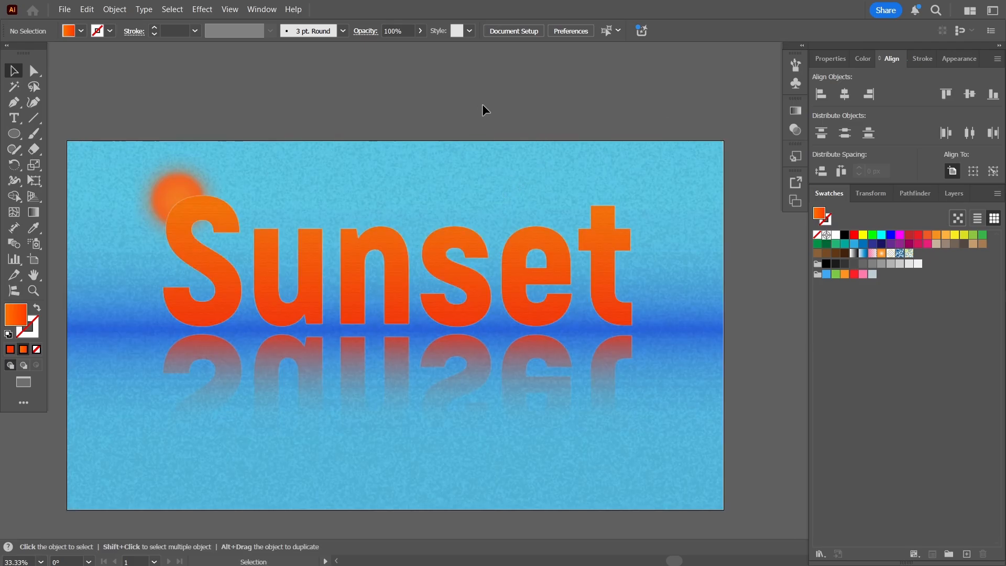
drag(482, 105, 512, 85)
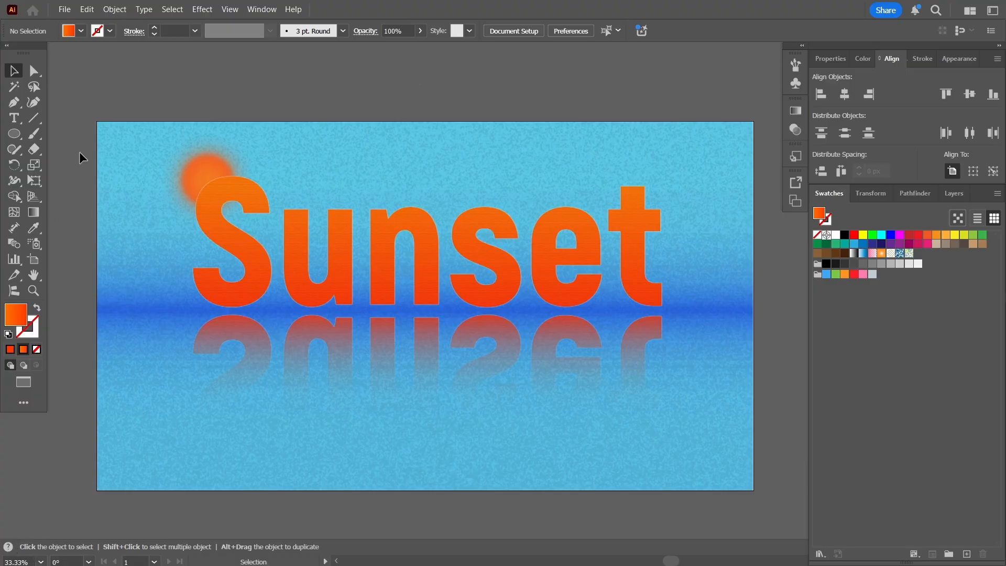
key(f)
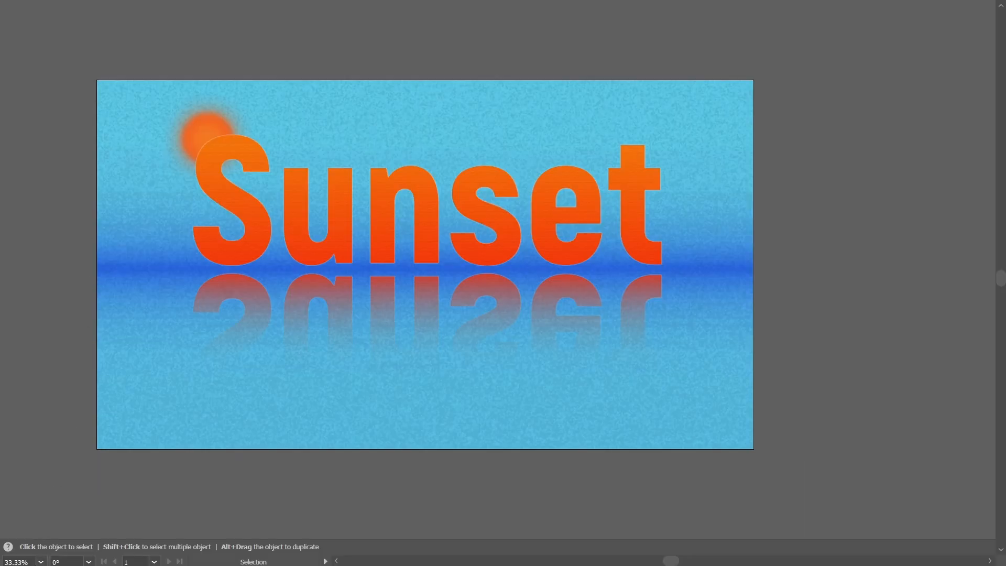
click(41, 561)
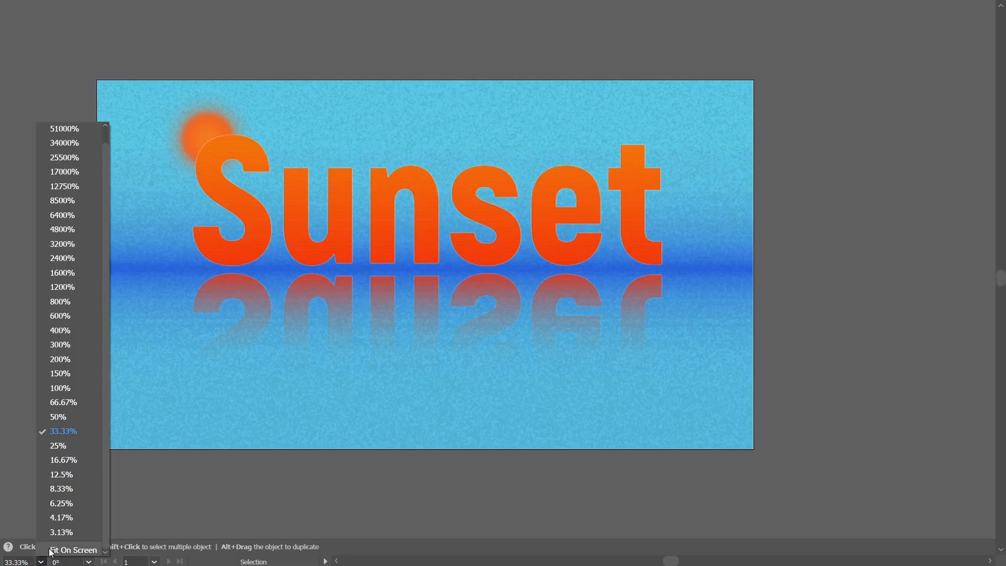
click(50, 548)
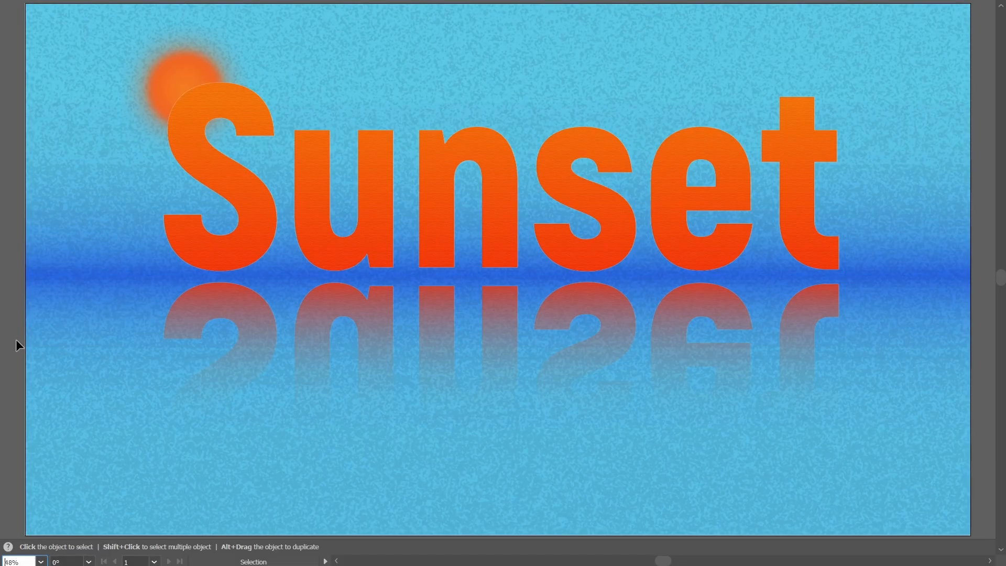
mouse_move(2, 325)
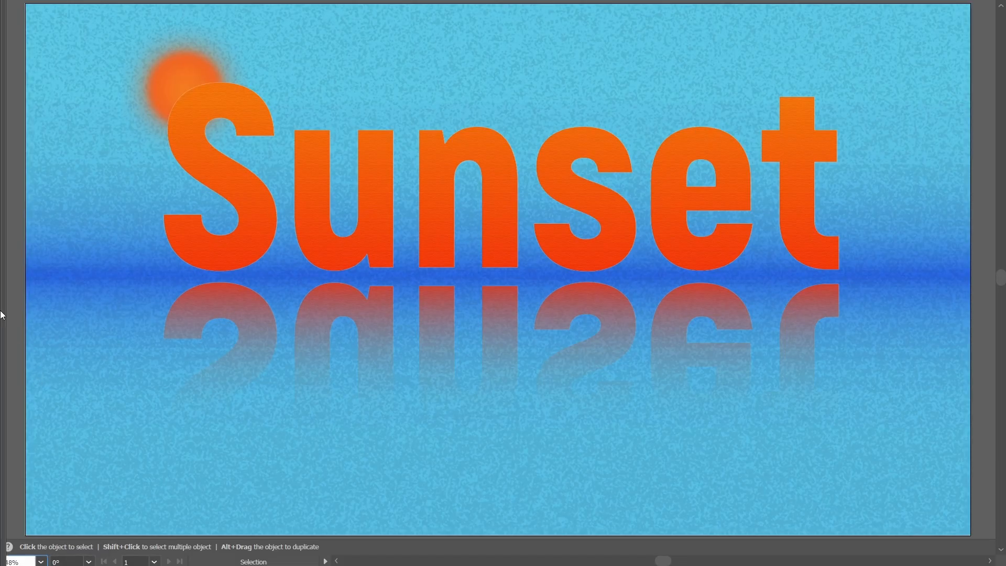
click(141, 447)
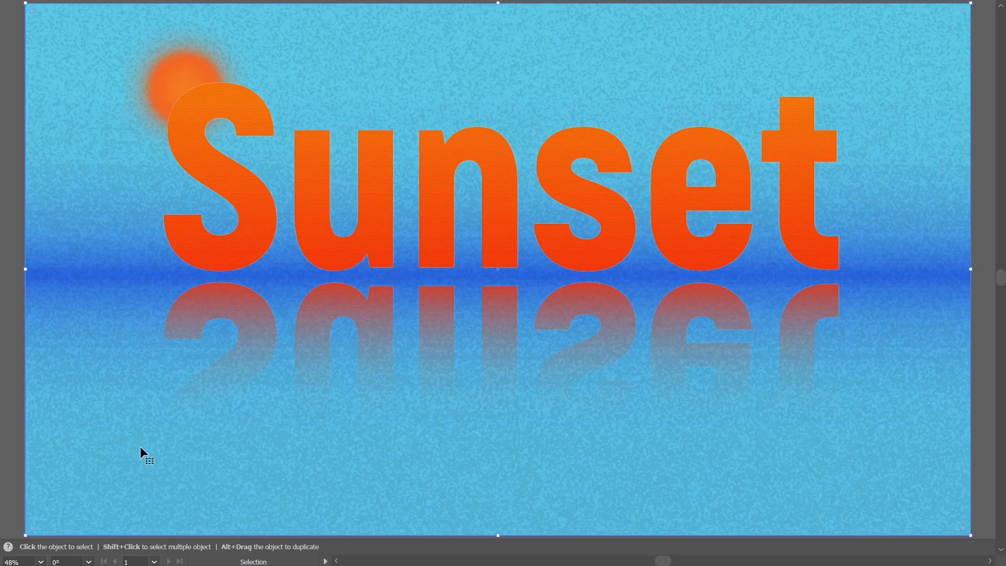